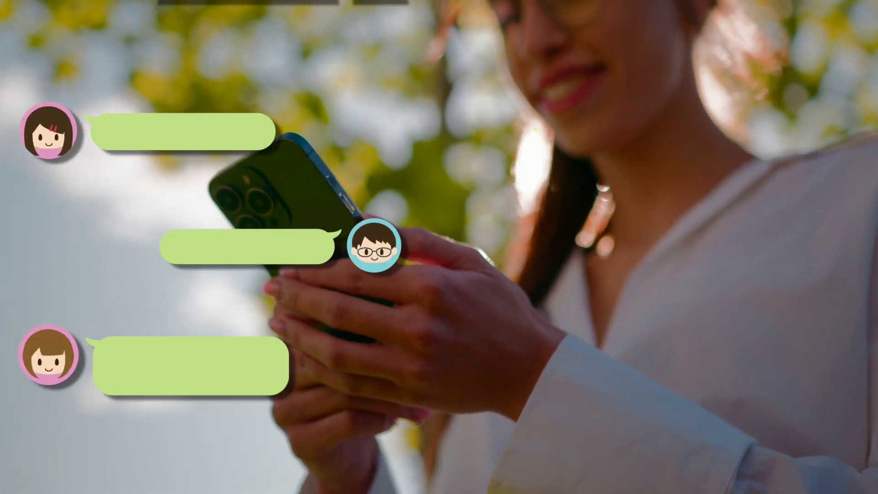
Step: Exit full-screen playback of the finished chat-bubble phone video, returning to the #145LINE project
{"action": "key", "text": "Escape"}
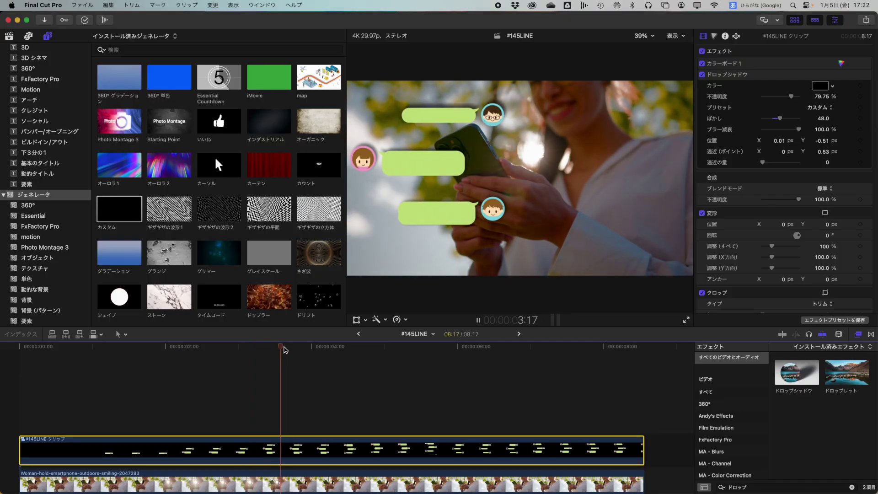
Step: Insert a gap before both clips and lengthen it to 6:29, making the project 15:16
{"action": "scroll", "coordinate": [284, 352], "scroll_direction": "right", "scroll_amount": 1}
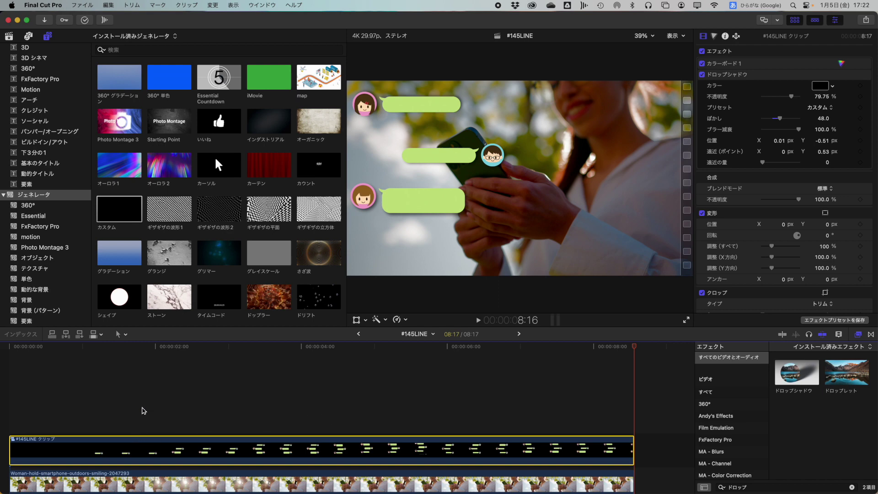
{"action": "left_click_drag", "start_coordinate": [201, 400], "coordinate": [174, 477]}
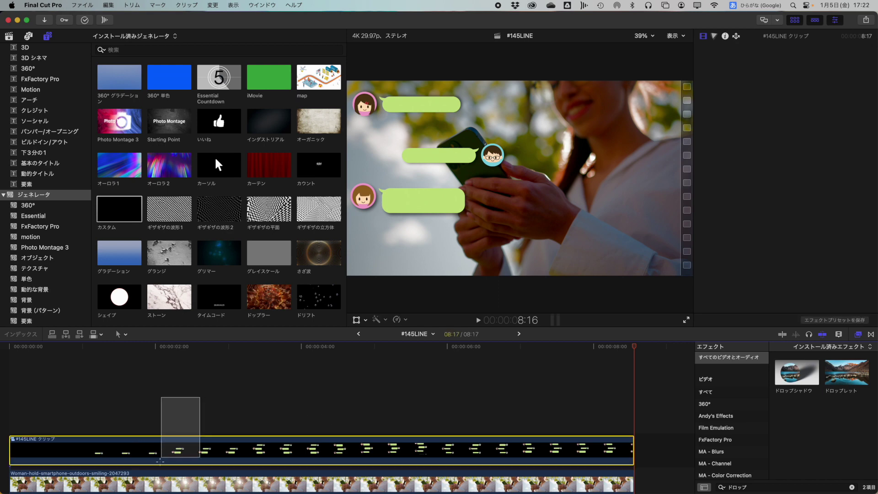
{"action": "left_click", "coordinate": [2, 348]}
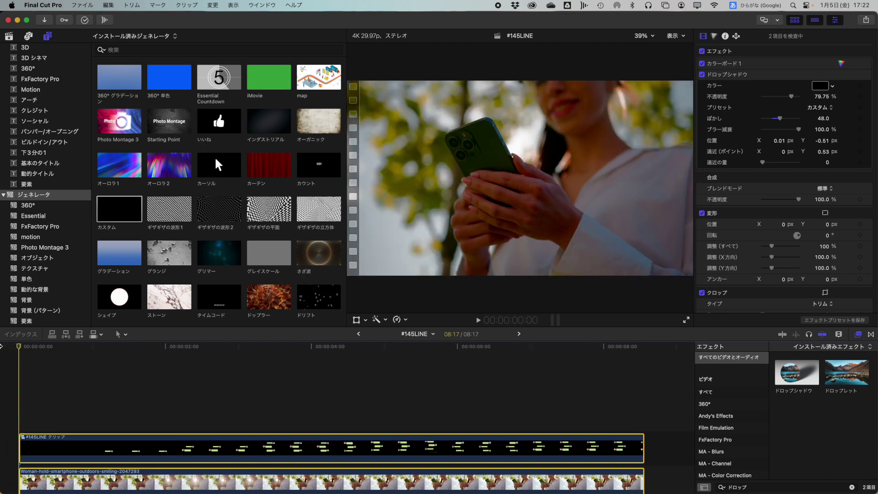
{"action": "key", "text": "alt+w"}
{"action": "left_click_drag", "start_coordinate": [233, 441], "coordinate": [527, 441]}
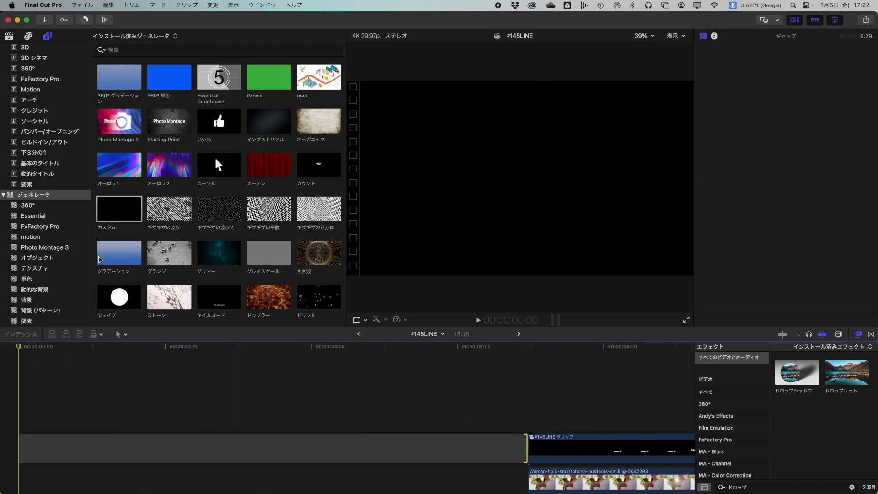
Step: Open the 4:00 vertical 145LINE縦長実践 project from the Libraries browser and scrub through its bubbles
{"action": "left_click", "coordinate": [9, 36]}
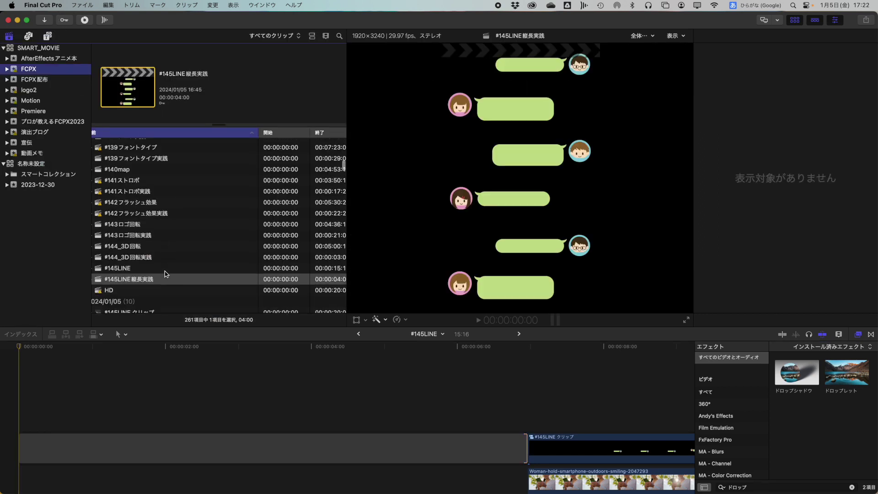
{"action": "scroll", "coordinate": [150, 263], "scroll_direction": "down", "scroll_amount": 3}
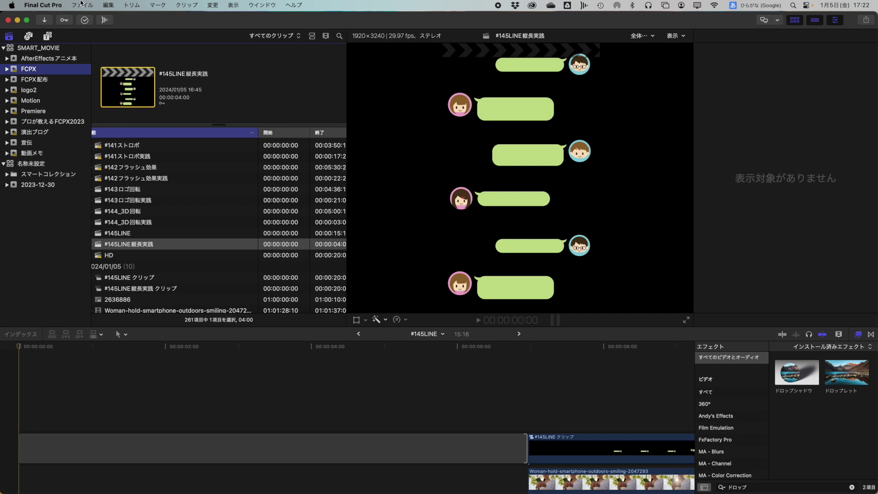
{"action": "left_click", "coordinate": [81, 4]}
{"action": "left_click", "coordinate": [259, 222]}
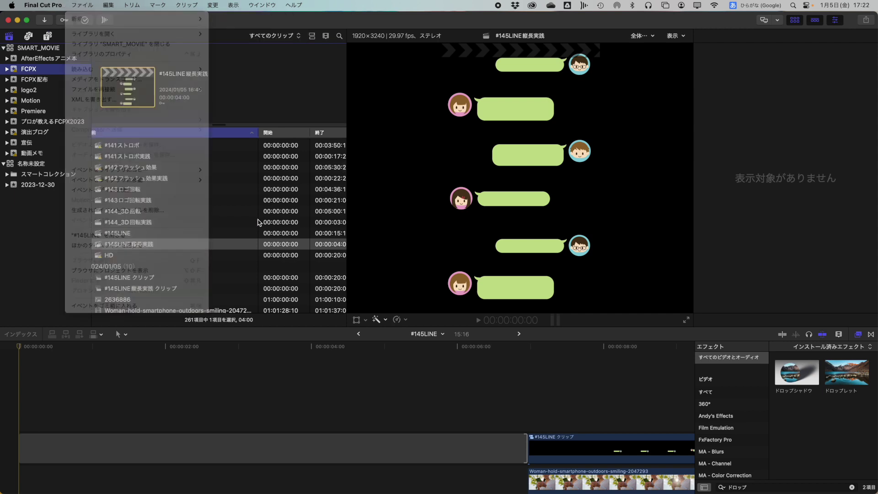
{"action": "double_click", "coordinate": [186, 245]}
{"action": "mouse_move", "coordinate": [29, 346]}
{"action": "left_mouse_down"}
{"action": "mouse_move", "coordinate": [212, 342]}
{"action": "mouse_move", "coordinate": [19, 333]}
{"action": "left_mouse_up"}
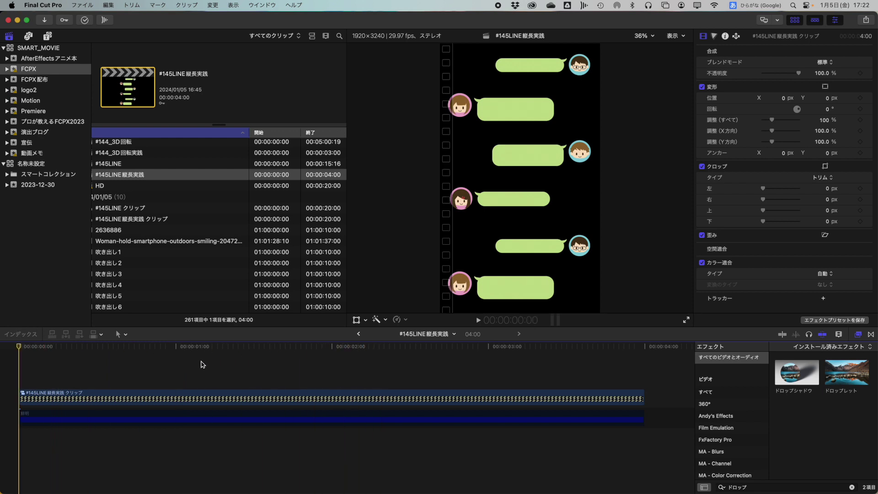
{"action": "left_click_drag", "start_coordinate": [166, 350], "coordinate": [368, 361]}
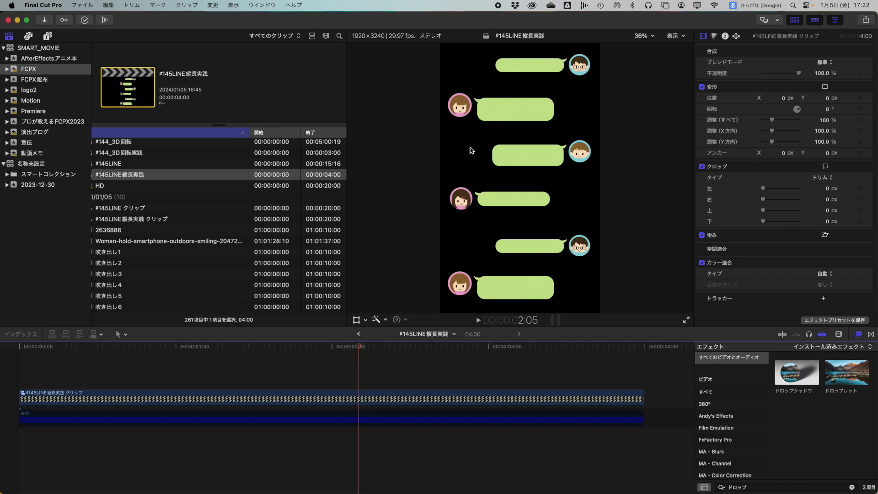
{"action": "left_click", "coordinate": [90, 4]}
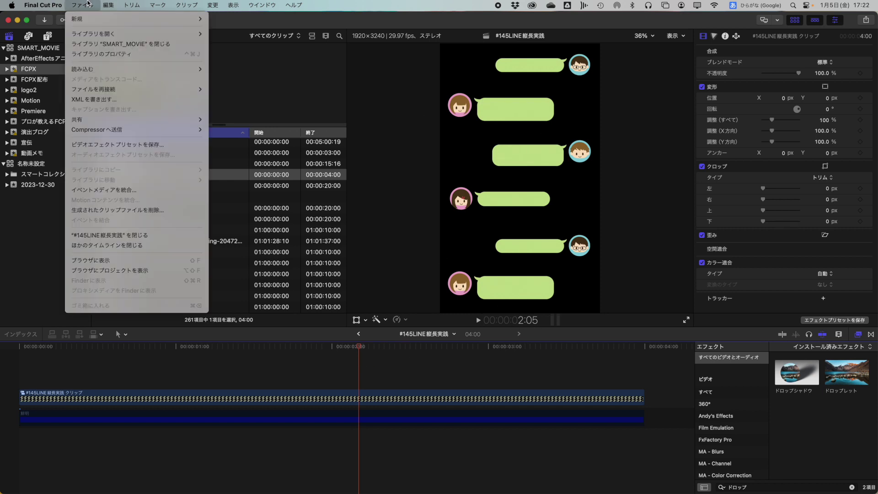
Step: Start a new project and name it メッセージ縦
{"action": "mouse_move", "coordinate": [96, 18]}
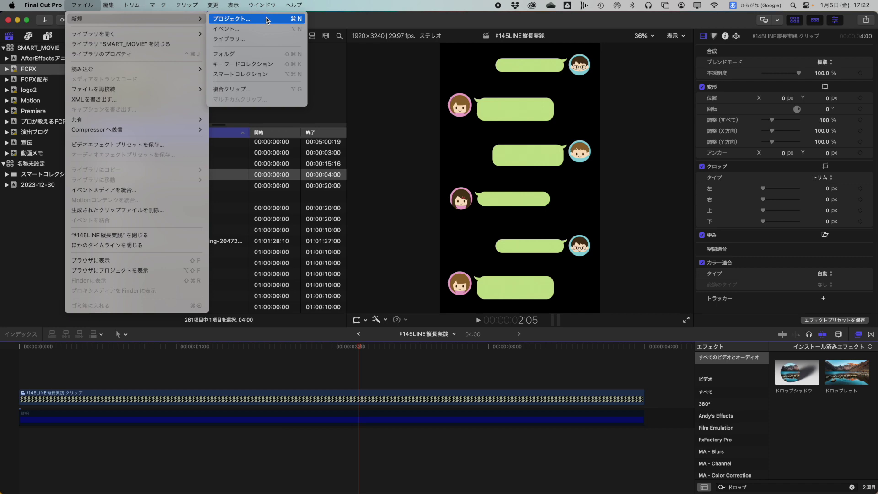
{"action": "left_click", "coordinate": [267, 20]}
{"action": "type", "text": "め"}
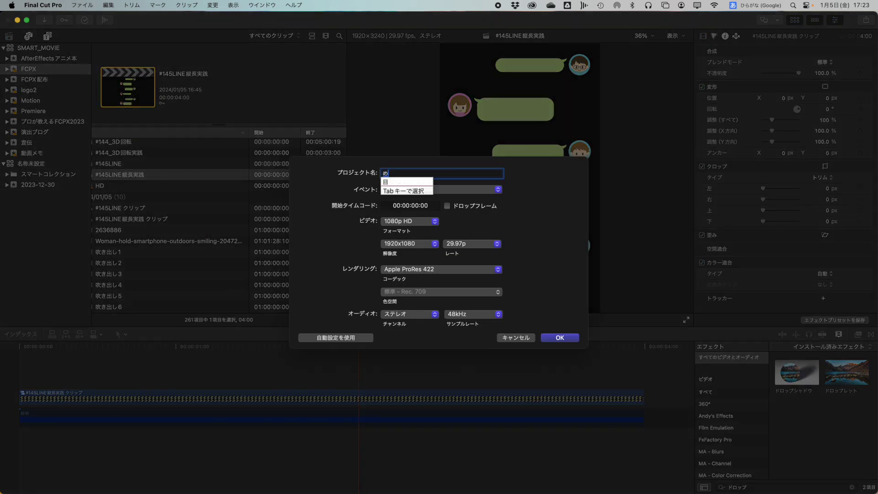
{"action": "type", "text": "sse"}
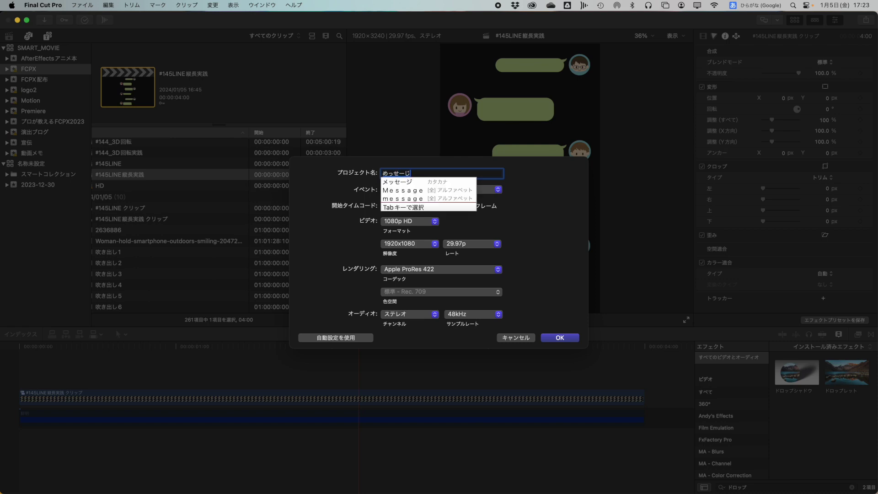
{"action": "key", "text": "Tab"}
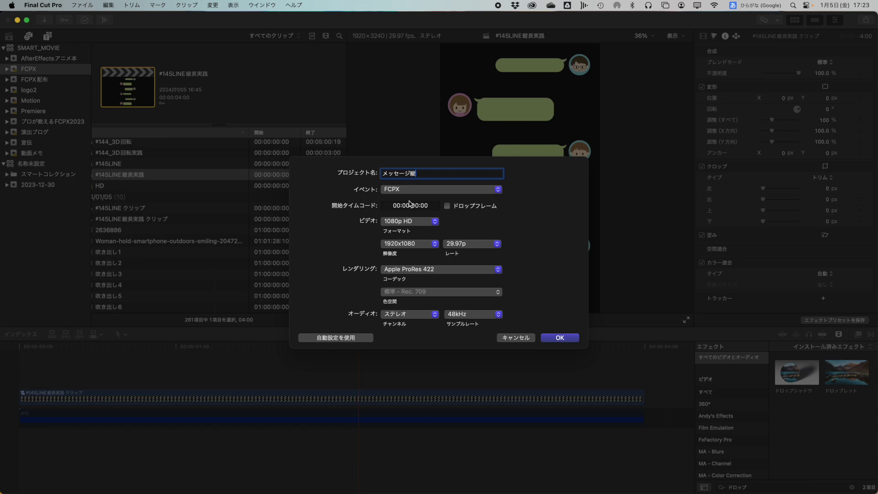
Step: Set a custom 1920×3240 format at 29.97p with Apple ProRes 422 HQ, and create the project
{"action": "left_click", "coordinate": [406, 223]}
{"action": "left_click", "coordinate": [405, 349]}
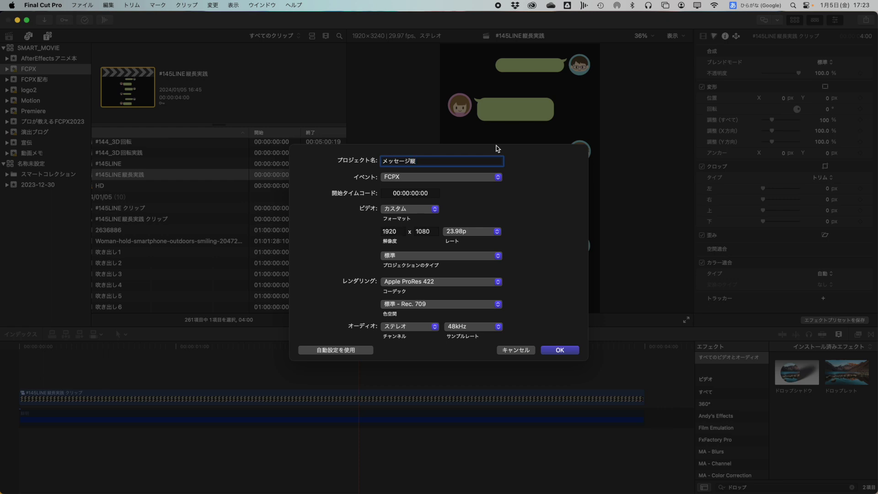
{"action": "double_click", "coordinate": [432, 231]}
{"action": "type", "text": "3240"}
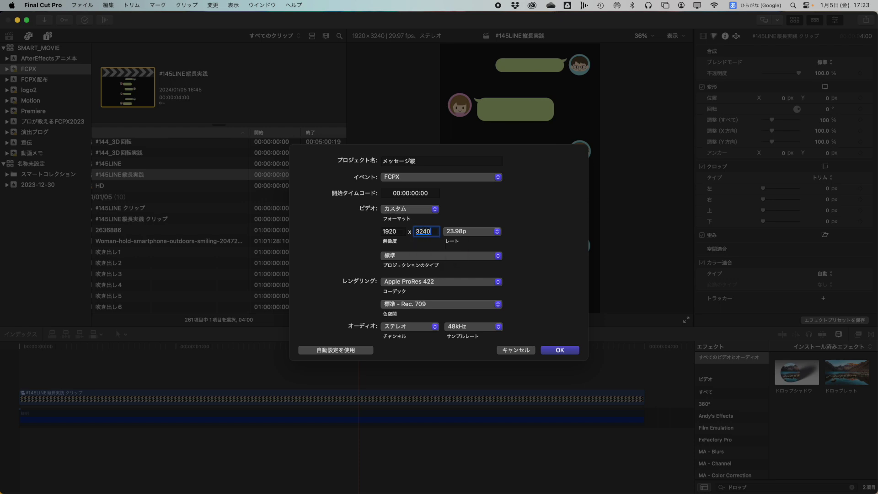
{"action": "left_click", "coordinate": [499, 234]}
{"action": "left_click", "coordinate": [459, 267]}
{"action": "left_click", "coordinate": [443, 281]}
{"action": "left_click", "coordinate": [443, 271]}
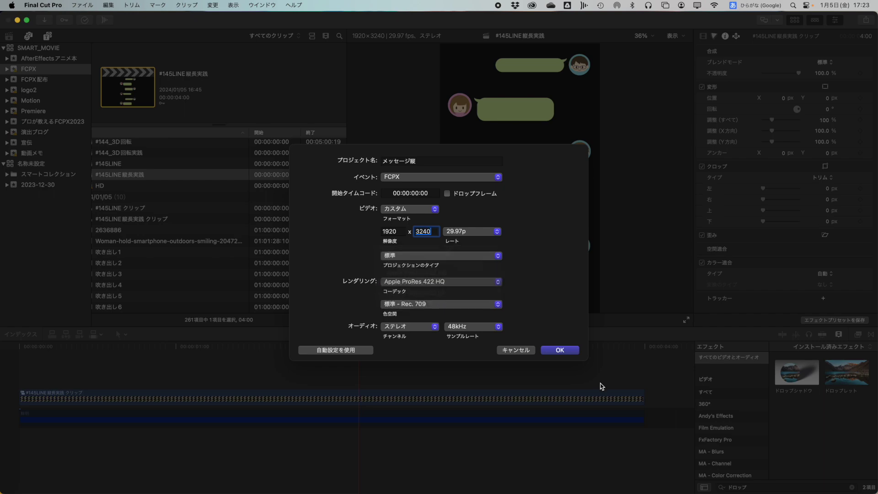
{"action": "left_click", "coordinate": [559, 351]}
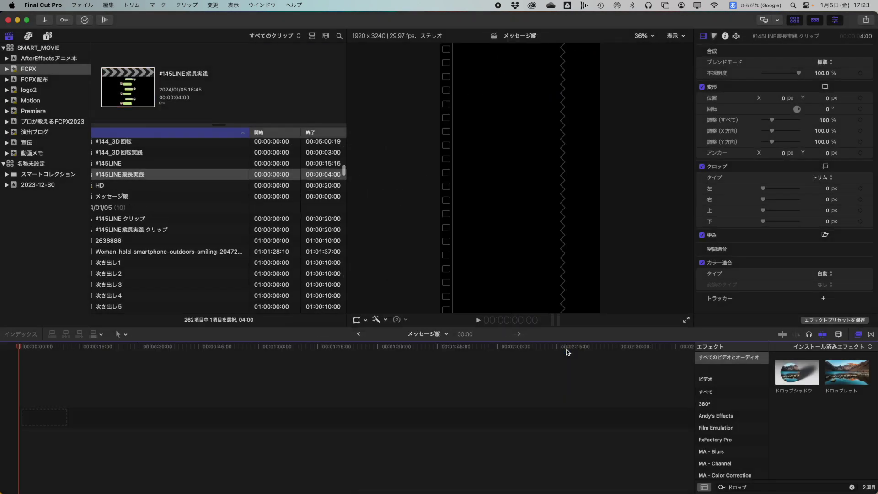
{"action": "left_click", "coordinate": [47, 37]}
Step: Add a グラデーション gradient background and place the six 吹き出し1–6 bubble images above it
{"action": "left_click_drag", "start_coordinate": [123, 256], "coordinate": [39, 417]}
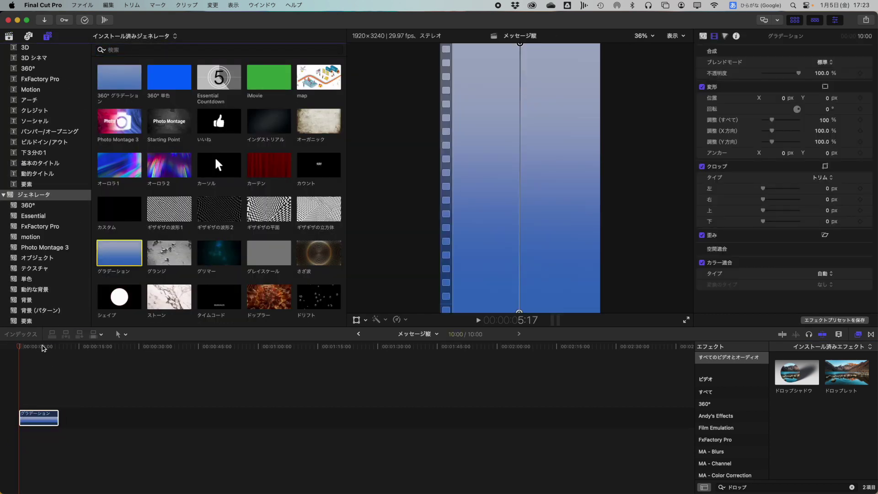
{"action": "key", "text": "shift+z"}
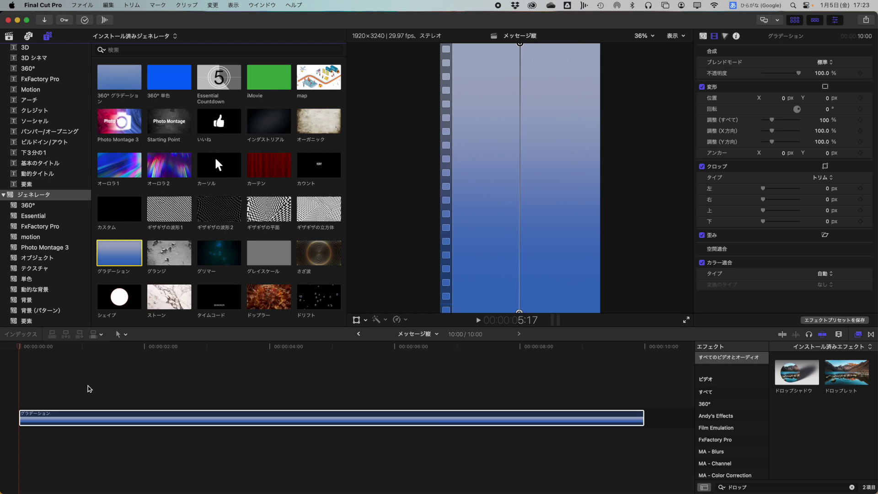
{"action": "key", "text": "super+Tab"}
{"action": "left_click", "coordinate": [278, 225]}
{"action": "left_click", "coordinate": [279, 275], "text": "shift"}
{"action": "left_click_drag", "start_coordinate": [279, 276], "coordinate": [21, 394]}
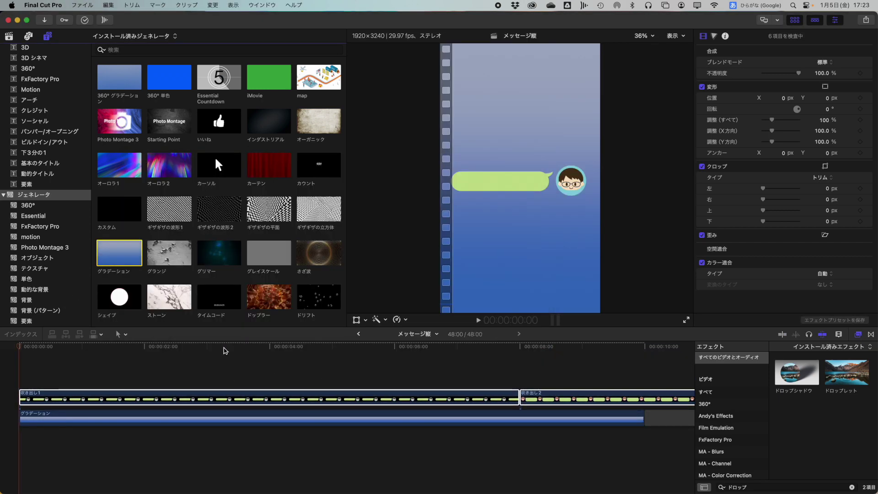
Step: Zoom out and scrub through all six bubble clips, then return the playhead to the start
{"action": "key", "text": "super+minus"}
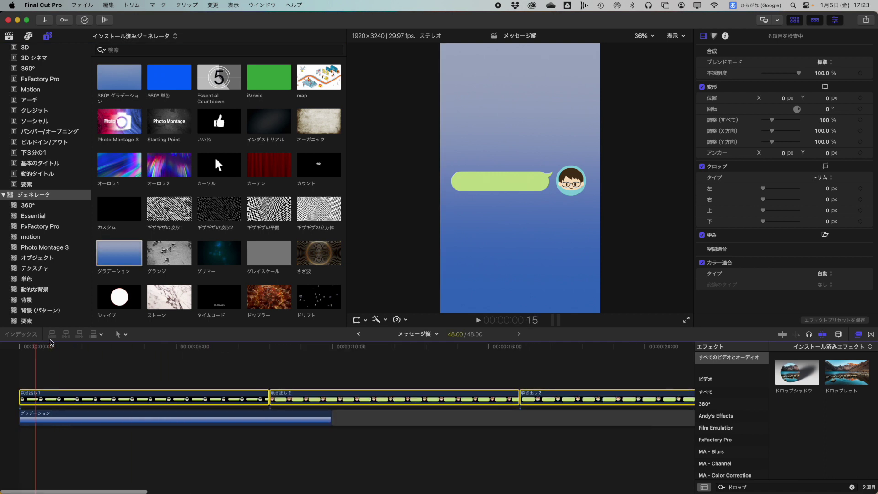
{"action": "left_click_drag", "start_coordinate": [49, 350], "coordinate": [188, 356]}
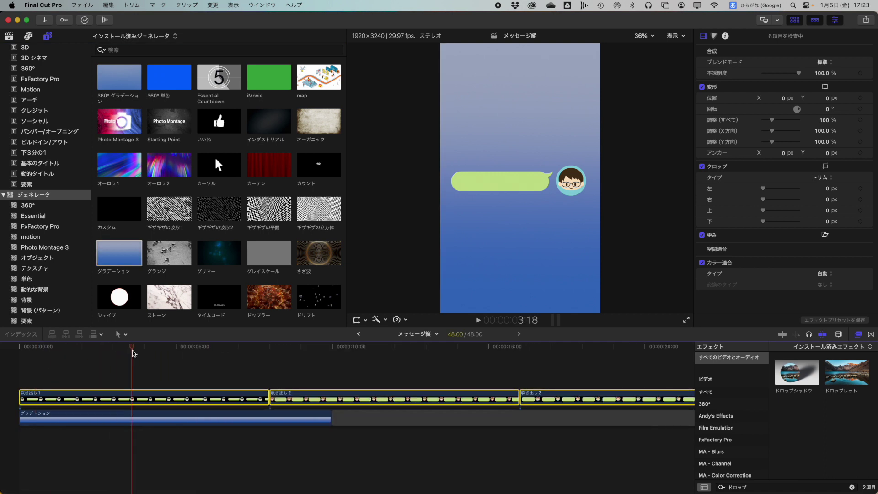
{"action": "left_click", "coordinate": [353, 347]}
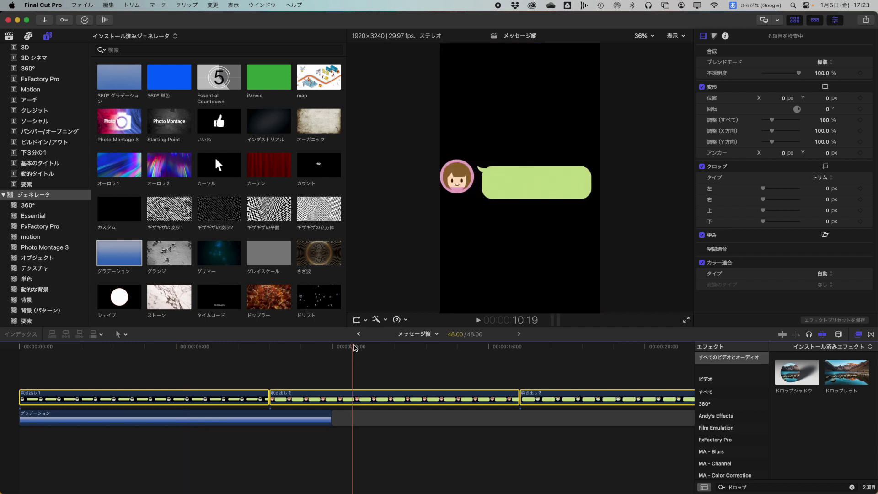
{"action": "key", "text": "super+minus"}
{"action": "left_click", "coordinate": [350, 347]}
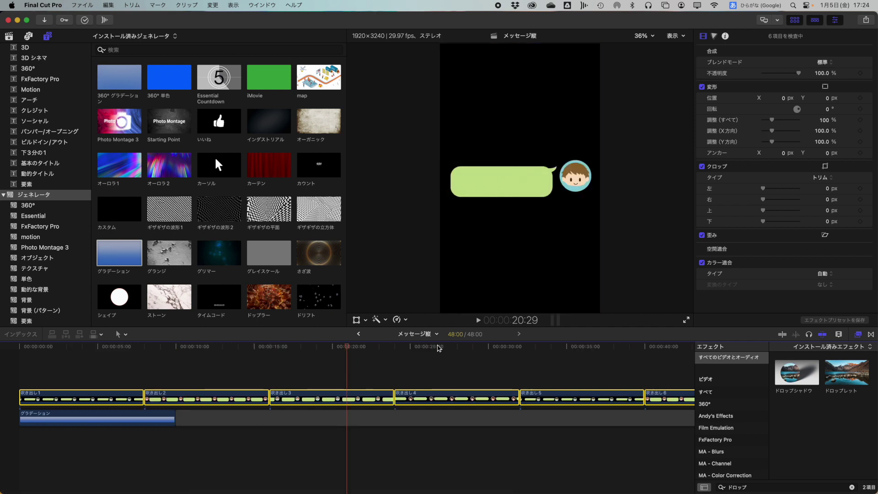
{"action": "left_click", "coordinate": [437, 348]}
{"action": "left_click", "coordinate": [563, 347]}
{"action": "scroll", "coordinate": [587, 355], "scroll_direction": "right", "scroll_amount": 3}
{"action": "left_click", "coordinate": [612, 346]}
{"action": "scroll", "coordinate": [560, 346], "scroll_direction": "right", "scroll_amount": 2}
{"action": "left_click", "coordinate": [51, 346]}
{"action": "key", "text": "Home"}
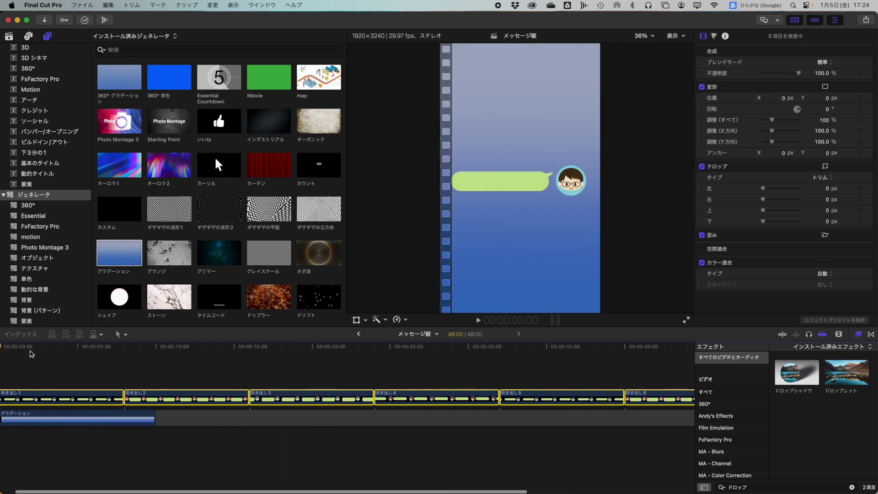
{"action": "scroll", "coordinate": [84, 383], "scroll_direction": "left", "scroll_amount": 2}
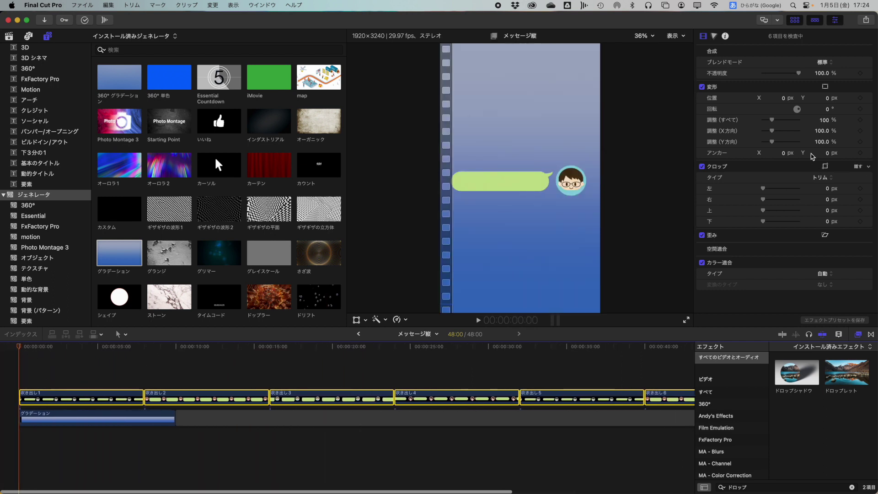
Step: Scale the bubble clips to 70% and shift them right to X 312
{"action": "left_click", "coordinate": [823, 120]}
{"action": "type", "text": "70"}
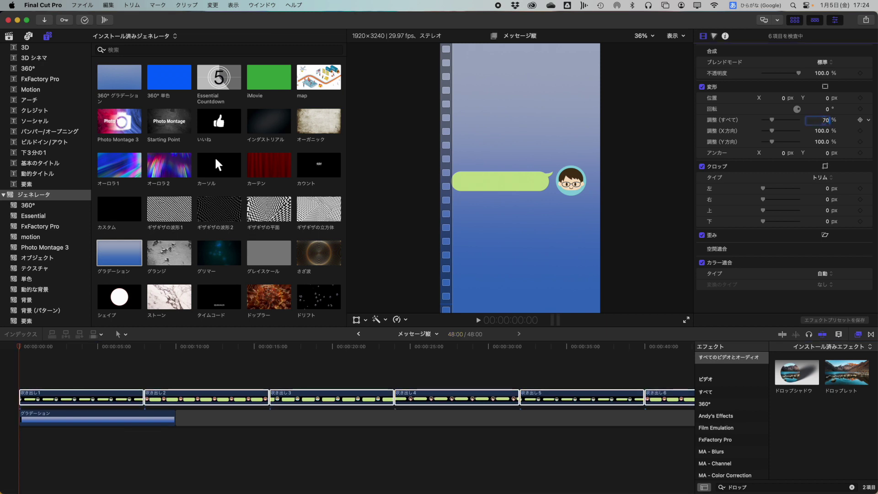
{"action": "key", "text": "Return"}
{"action": "left_click_drag", "start_coordinate": [782, 98], "coordinate": [809, 98]}
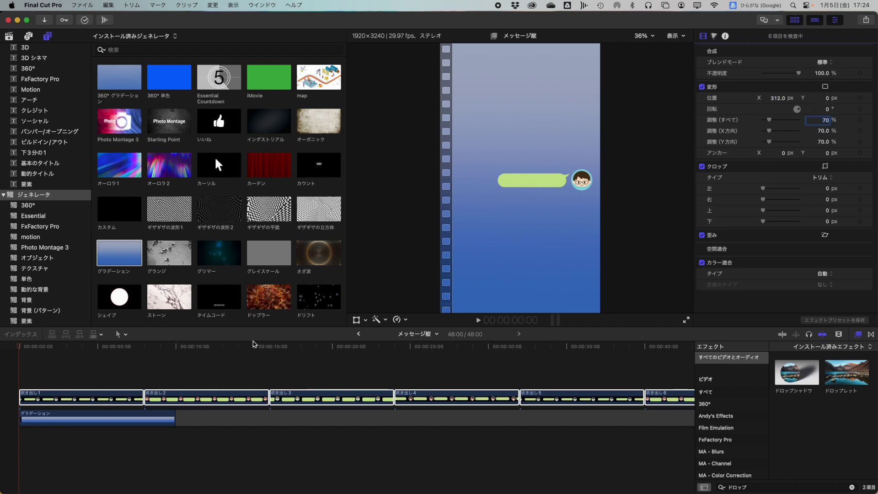
Step: Move 吹き出し1 to the top of the frame (Y 1459.1 px) and stack 吹き出し2 at the start
{"action": "left_click", "coordinate": [94, 399]}
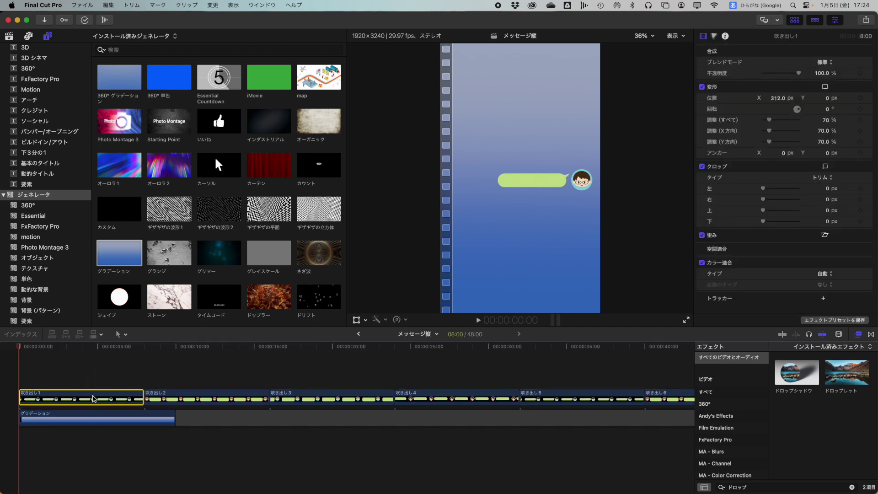
{"action": "left_click_drag", "start_coordinate": [828, 100], "coordinate": [827, 101]}
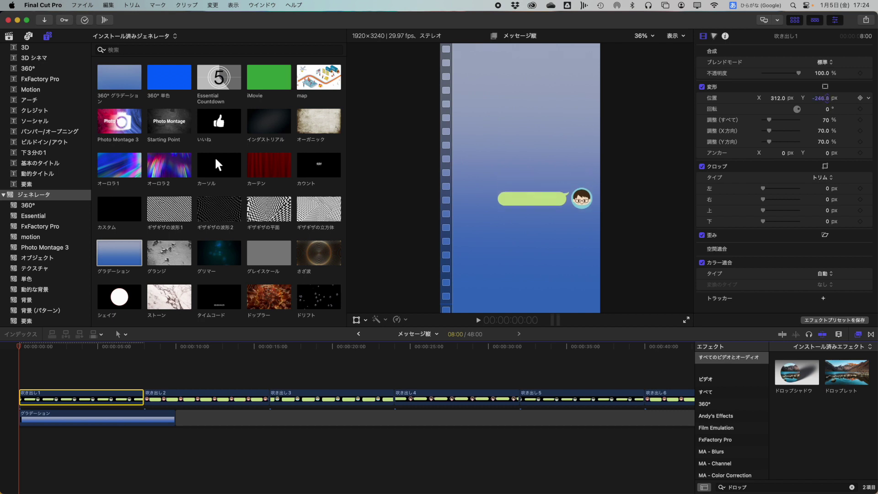
{"action": "type", "text": "570.2"}
{"action": "left_click", "coordinate": [356, 320]}
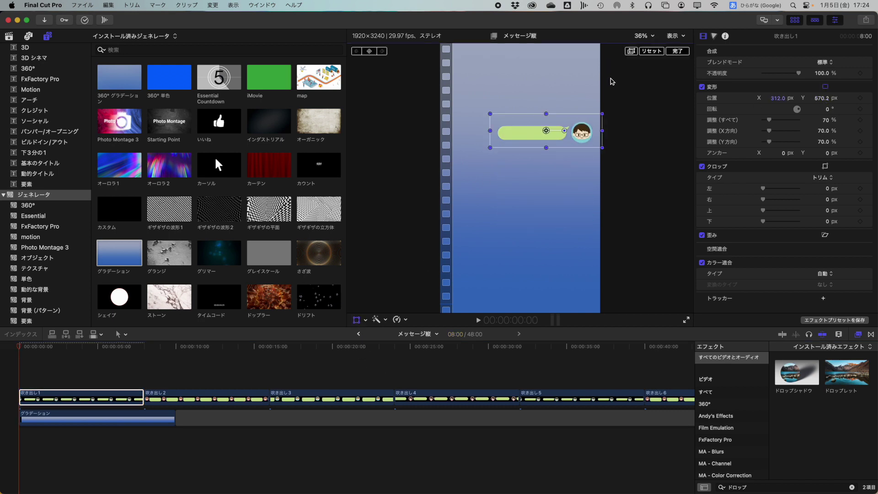
{"action": "left_click_drag", "start_coordinate": [578, 139], "coordinate": [582, 64]}
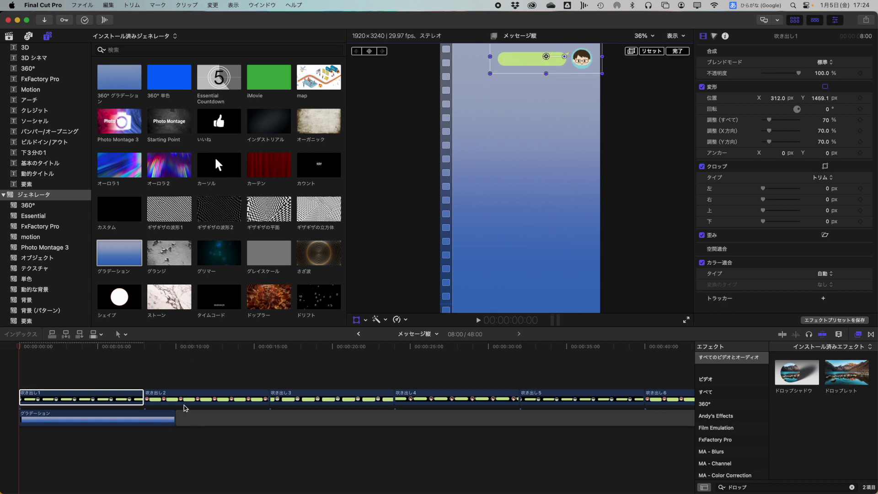
{"action": "left_click_drag", "start_coordinate": [184, 398], "coordinate": [60, 397]}
{"action": "left_click", "coordinate": [27, 346]}
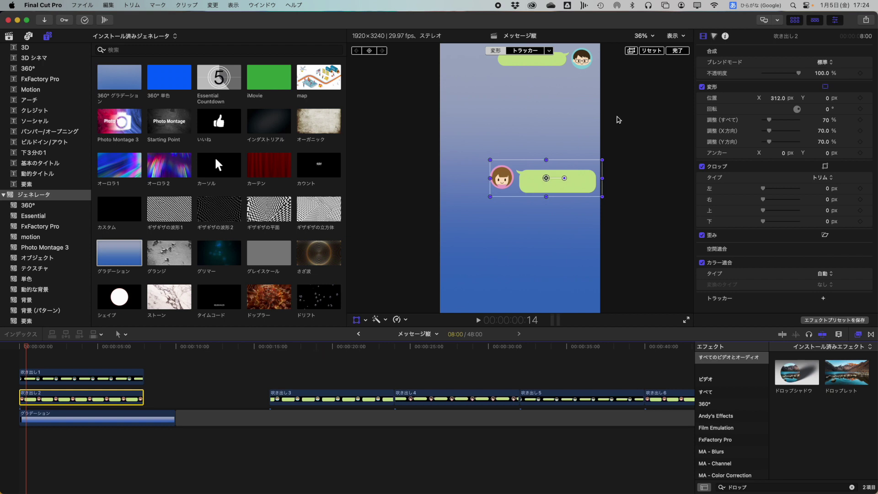
Step: Drag bubble 2 to the upper left under bubble 1, at X −257.3, Y 950.5 px
{"action": "left_click_drag", "start_coordinate": [572, 180], "coordinate": [533, 105]}
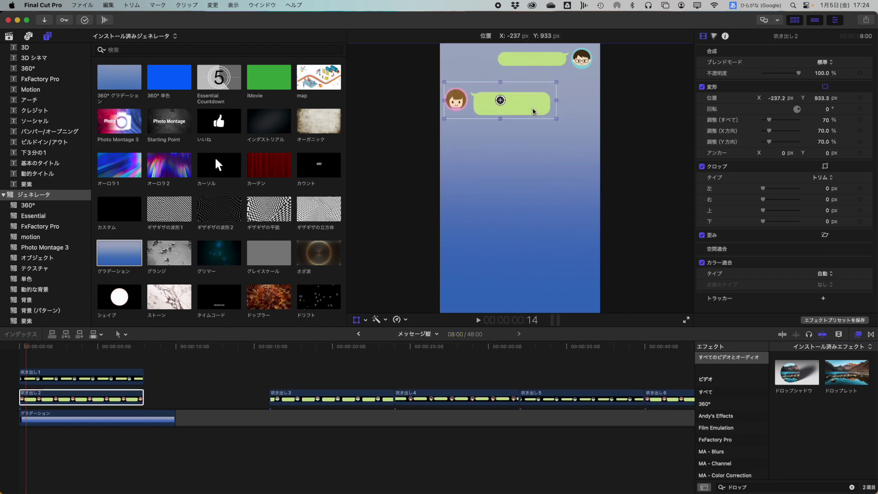
{"action": "left_click_drag", "start_coordinate": [532, 105], "coordinate": [532, 108]}
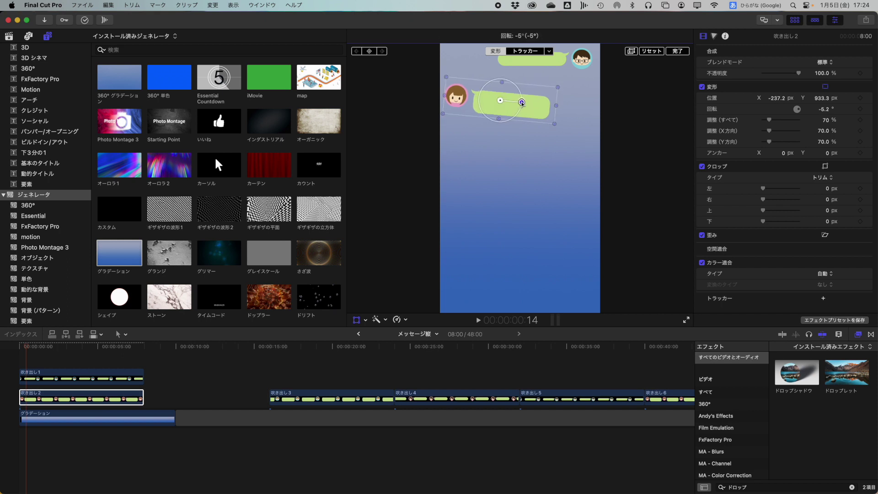
{"action": "left_click_drag", "start_coordinate": [523, 104], "coordinate": [536, 107]}
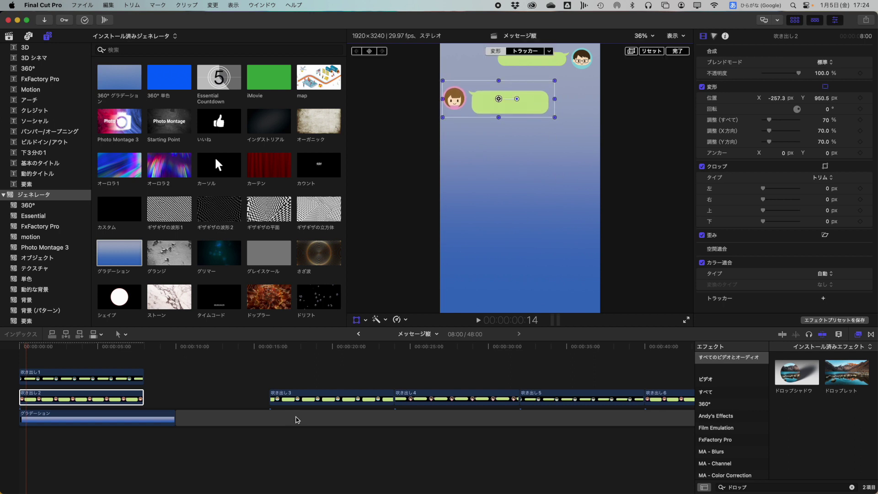
{"action": "left_click_drag", "start_coordinate": [309, 396], "coordinate": [40, 412]}
Step: Copy 吹き出し1 and paste its position and scale onto 吹き出し3
{"action": "left_click_drag", "start_coordinate": [90, 346], "coordinate": [80, 346]}
{"action": "scroll", "coordinate": [104, 386], "scroll_direction": "up", "scroll_amount": 1}
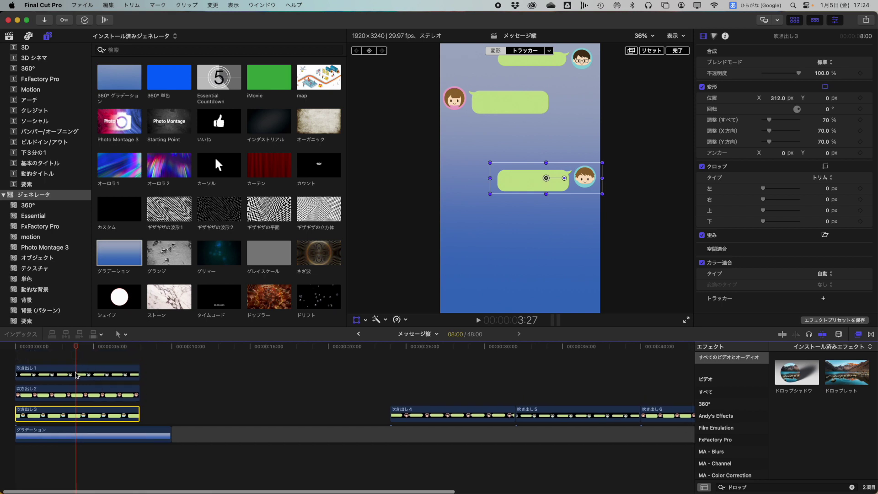
{"action": "scroll", "coordinate": [91, 383], "scroll_direction": "right", "scroll_amount": 2}
{"action": "left_click", "coordinate": [79, 379]}
{"action": "key", "text": "super+c"}
{"action": "scroll", "coordinate": [80, 398], "scroll_direction": "left", "scroll_amount": 2}
{"action": "left_click", "coordinate": [82, 416]}
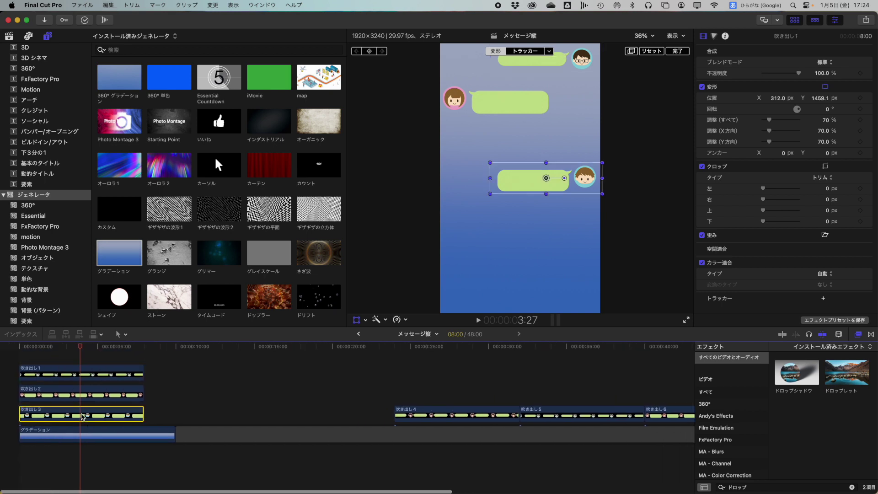
{"action": "key", "text": "shift+super+v"}
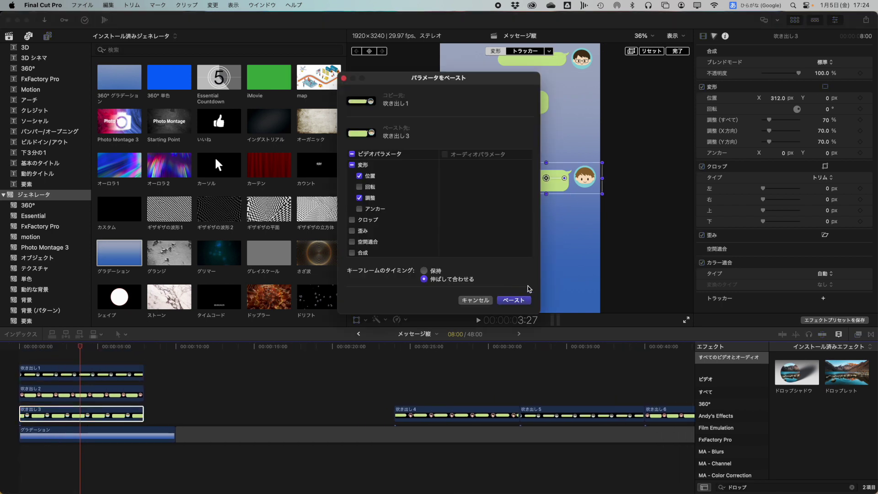
{"action": "left_click", "coordinate": [526, 300]}
Step: Move bubble 3 right, below bubble 2 (X 272.6, Y 332.0 px), and stack 吹き出し4 at the start
{"action": "mouse_move", "coordinate": [583, 77]}
{"action": "left_mouse_down"}
{"action": "mouse_move", "coordinate": [583, 118]}
{"action": "mouse_move", "coordinate": [588, 67]}
{"action": "left_mouse_up"}
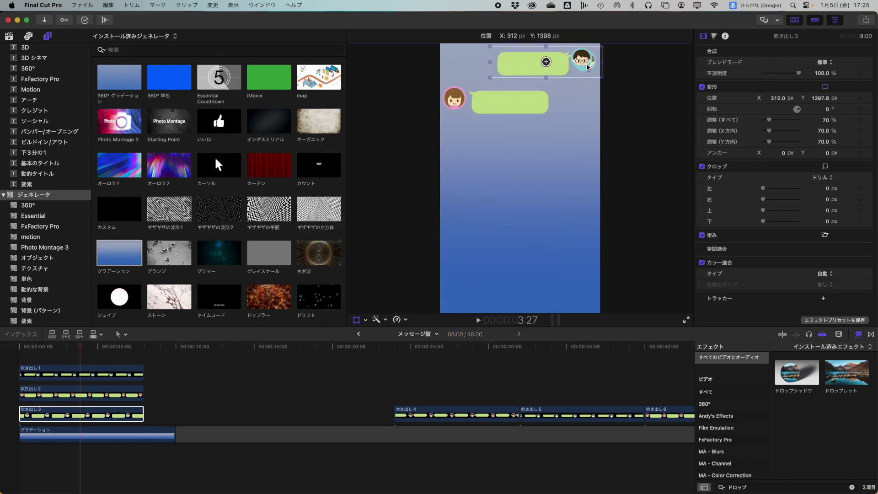
{"action": "left_click_drag", "start_coordinate": [588, 67], "coordinate": [580, 152]}
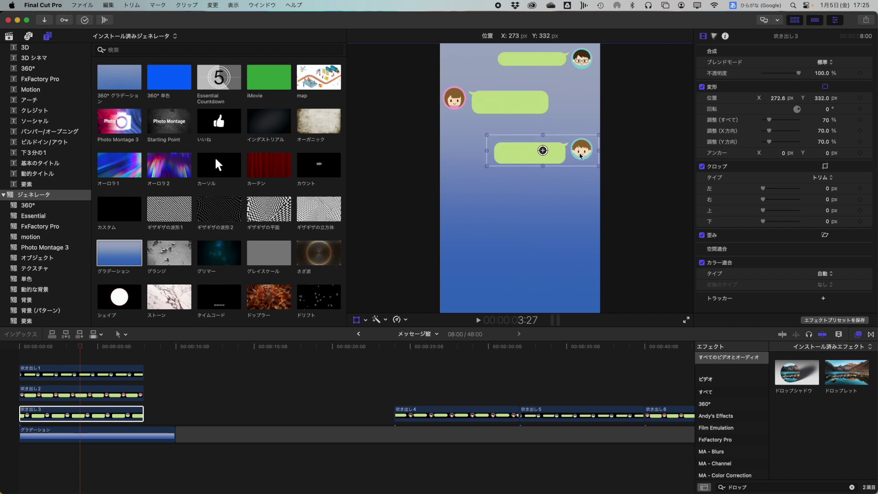
{"action": "left_click_drag", "start_coordinate": [421, 421], "coordinate": [47, 414]}
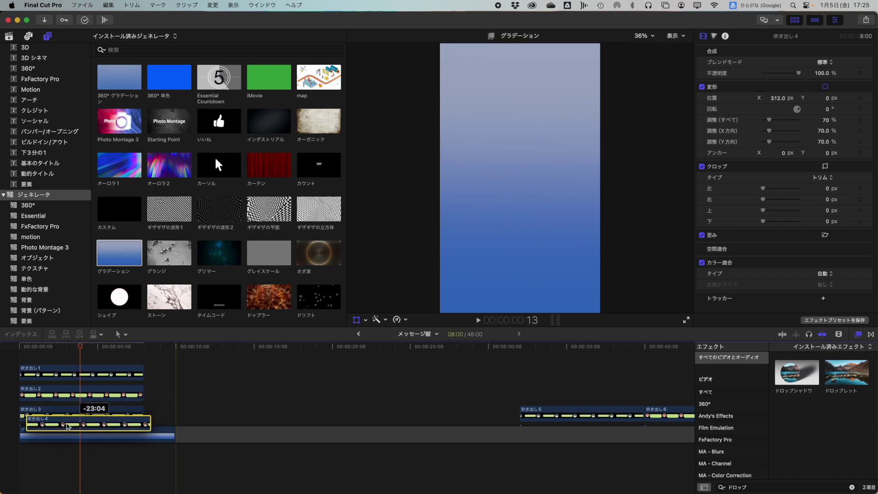
Step: Copy 吹き出し2 and paste its position and scale onto 吹き出し4
{"action": "left_click", "coordinate": [50, 375]}
{"action": "key", "text": "super+c"}
{"action": "left_click", "coordinate": [53, 416]}
{"action": "key", "text": "shift+super+v"}
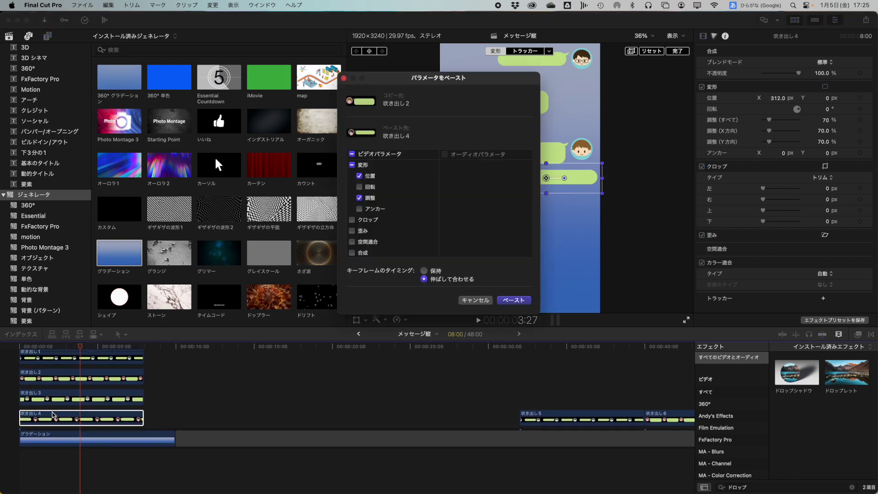
{"action": "key", "text": "Return"}
Step: Move bubble 4 left, below bubble 3 (X −337.6, Y −268.4 px), and stack 吹き出し5 at the start
{"action": "left_click_drag", "start_coordinate": [549, 107], "coordinate": [540, 108]}
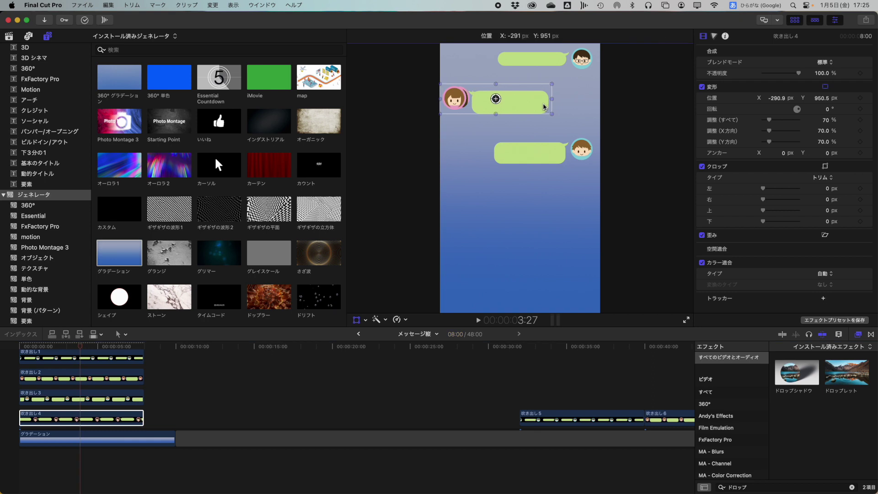
{"action": "left_click_drag", "start_coordinate": [540, 108], "coordinate": [524, 207]}
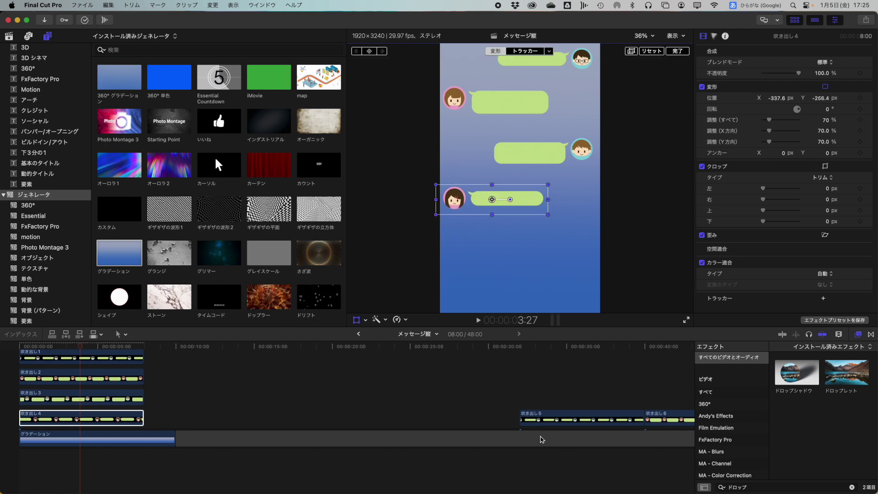
{"action": "left_click_drag", "start_coordinate": [541, 419], "coordinate": [132, 424]}
{"action": "left_click_drag", "start_coordinate": [40, 430], "coordinate": [40, 420]}
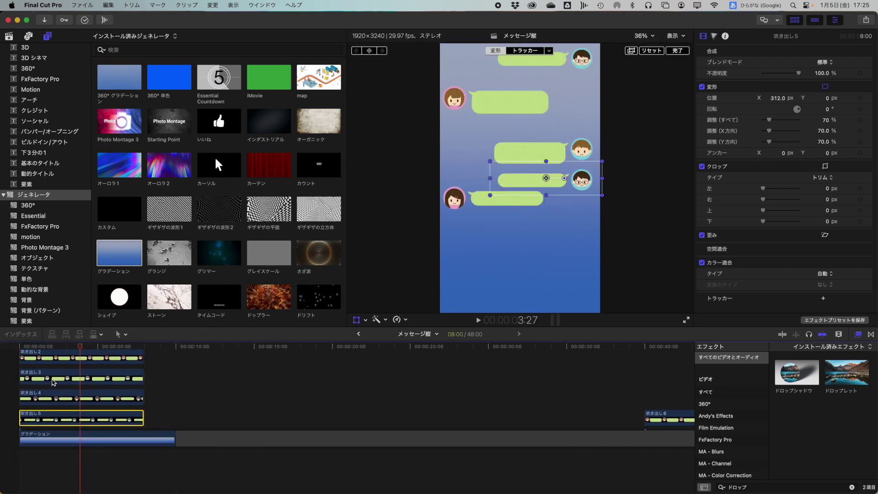
Step: Give 吹き出し5 bubble 1's position and scale, placing it right below bubble 4 at Y −757.5 px
{"action": "scroll", "coordinate": [54, 384], "scroll_direction": "up", "scroll_amount": 3}
{"action": "left_click", "coordinate": [54, 377]}
{"action": "scroll", "coordinate": [54, 411], "scroll_direction": "down", "scroll_amount": 1}
{"action": "left_click", "coordinate": [59, 450]}
{"action": "key", "text": "super+z"}
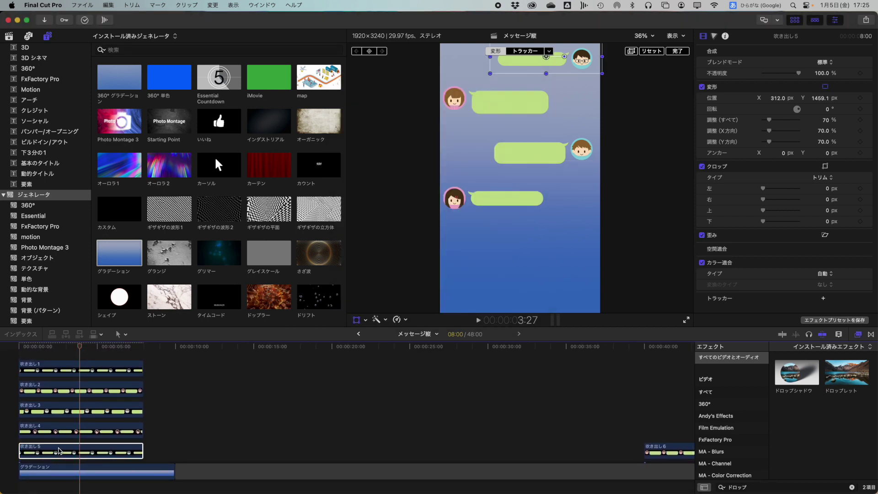
{"action": "left_click_drag", "start_coordinate": [587, 62], "coordinate": [577, 249]}
Step: Stack 吹き出し6 at the start with bubble 2's attributes, positioned bottom-left at X −257.3, Y −1370.1 px
{"action": "mouse_move", "coordinate": [672, 451]}
{"action": "left_mouse_down"}
{"action": "mouse_move", "coordinate": [54, 466]}
{"action": "mouse_move", "coordinate": [68, 450]}
{"action": "left_mouse_up"}
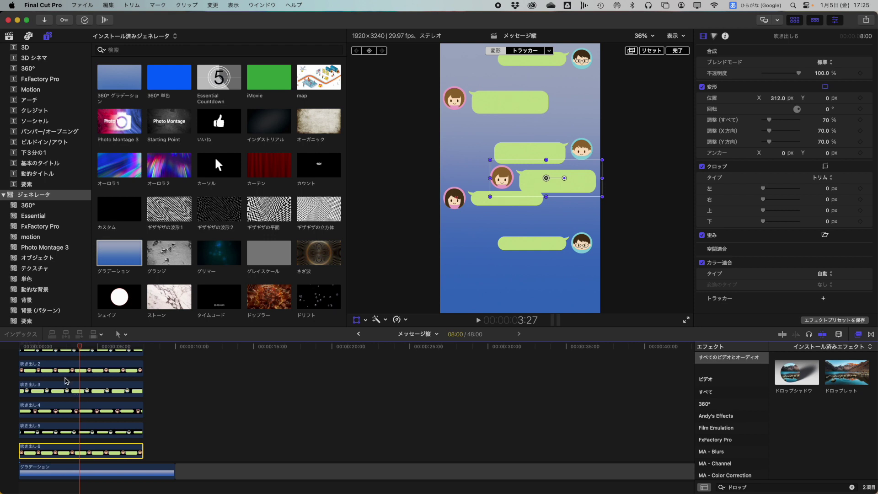
{"action": "left_click", "coordinate": [66, 372]}
{"action": "left_click", "coordinate": [52, 451]}
{"action": "key", "text": "super+shift+v"}
{"action": "key", "text": "Return"}
{"action": "left_click_drag", "start_coordinate": [544, 98], "coordinate": [532, 290]}
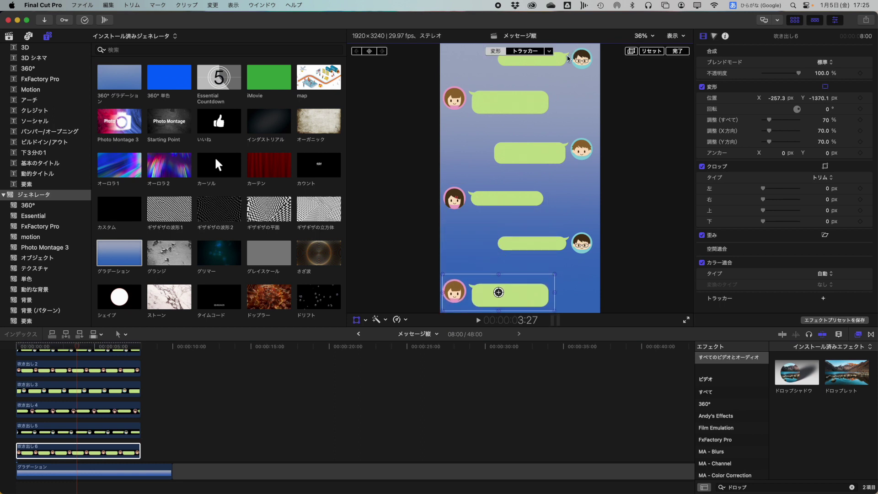
{"action": "scroll", "coordinate": [120, 389], "scroll_direction": "up", "scroll_amount": 3}
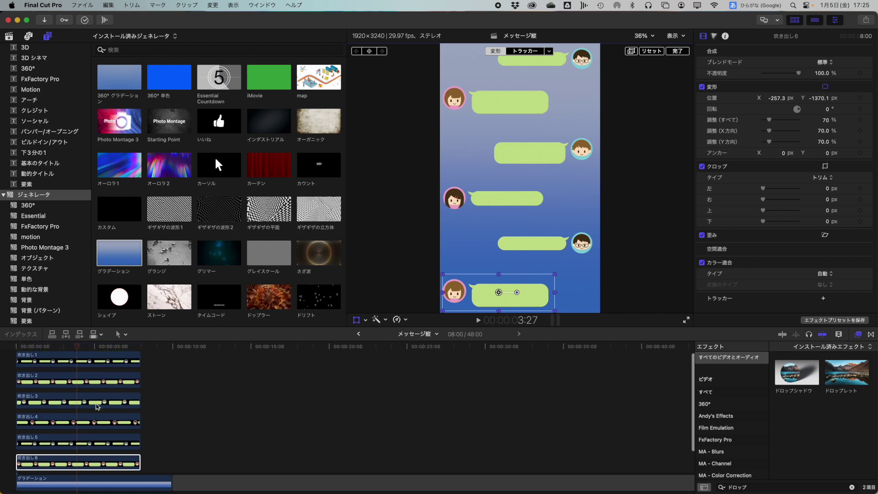
Step: Undo a trial shift of the second bubble, then nudge the third chat bubble slightly down
{"action": "left_click", "coordinate": [103, 399]}
{"action": "left_click_drag", "start_coordinate": [554, 108], "coordinate": [545, 109]}
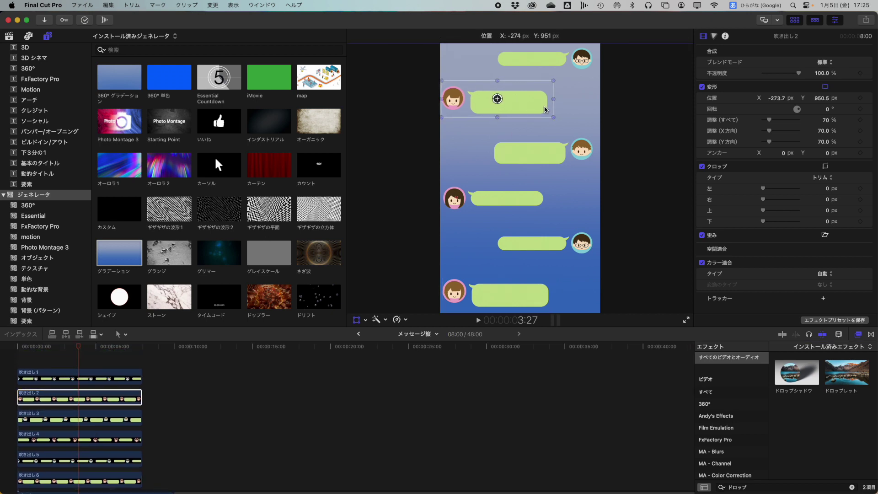
{"action": "key", "text": "super+z"}
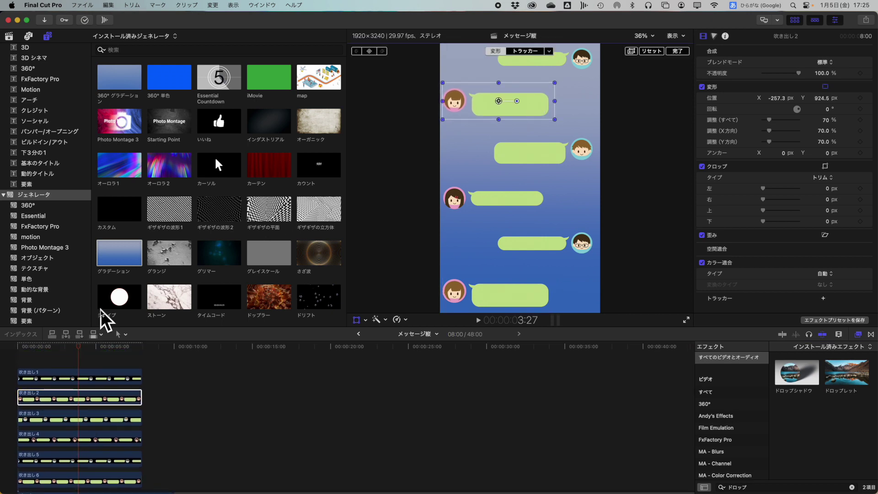
{"action": "left_click", "coordinate": [85, 417]}
{"action": "left_click_drag", "start_coordinate": [557, 159], "coordinate": [557, 163]}
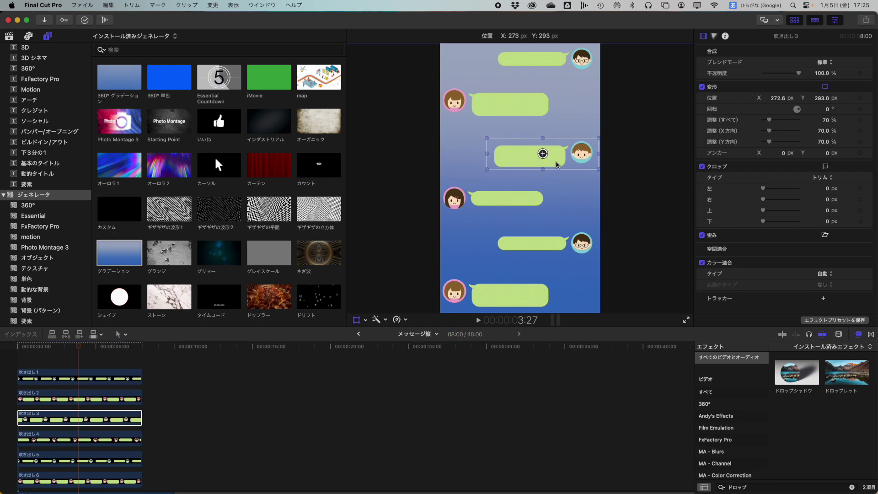
Step: Lower the fifth and fourth chat bubbles to Y −823.1 and −323.8 px, then finish the transform
{"action": "left_click", "coordinate": [101, 440]}
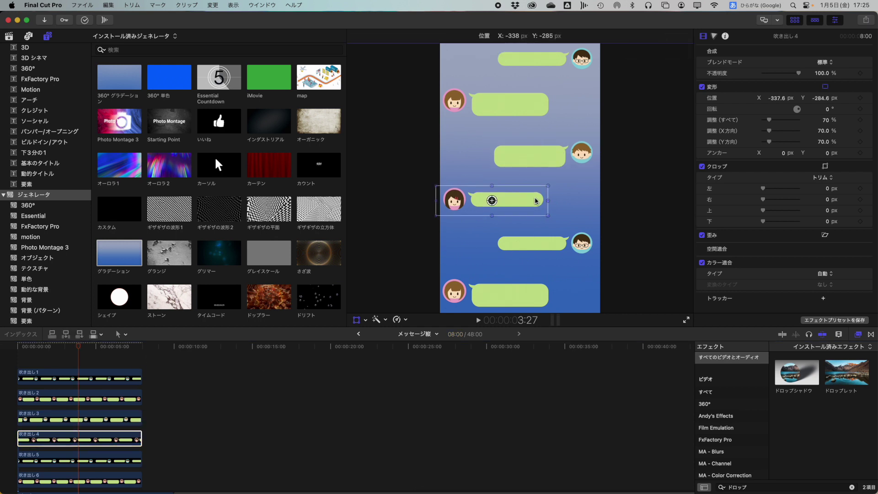
{"action": "left_click", "coordinate": [65, 468]}
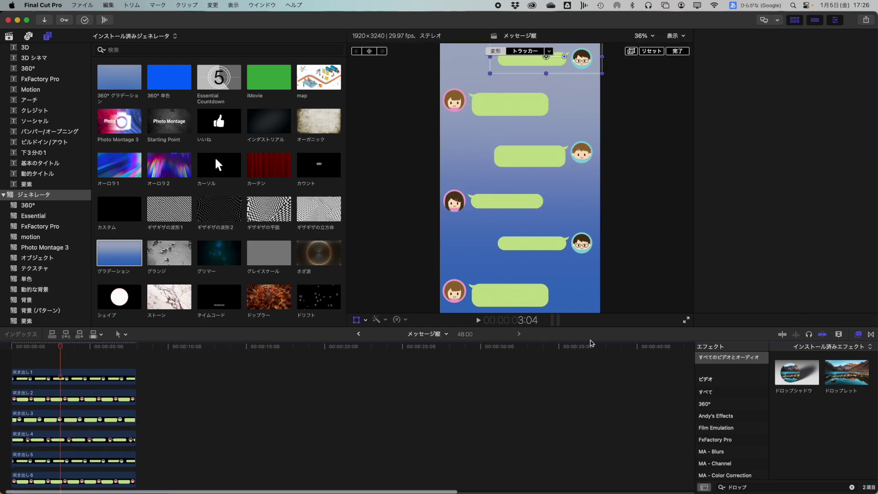
{"action": "left_click", "coordinate": [72, 470]}
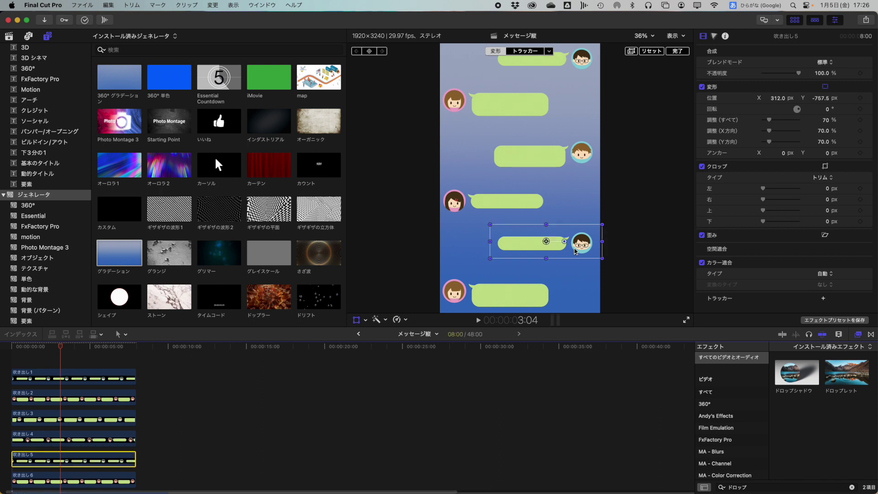
{"action": "left_click_drag", "start_coordinate": [573, 252], "coordinate": [575, 257]}
{"action": "left_click", "coordinate": [53, 437]}
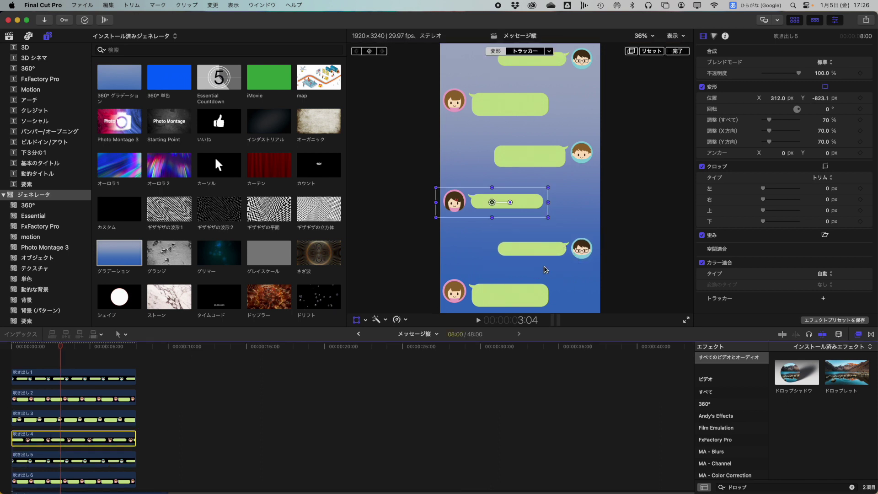
{"action": "left_click_drag", "start_coordinate": [531, 208], "coordinate": [533, 211]}
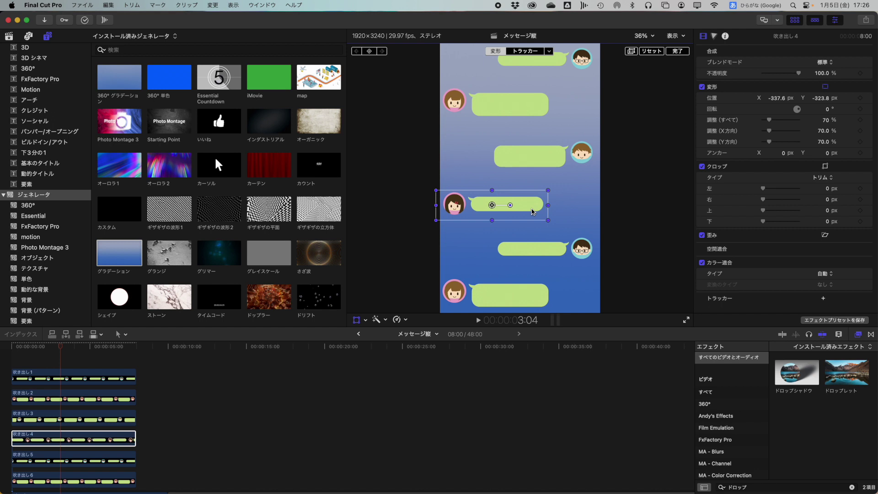
{"action": "left_click", "coordinate": [677, 51]}
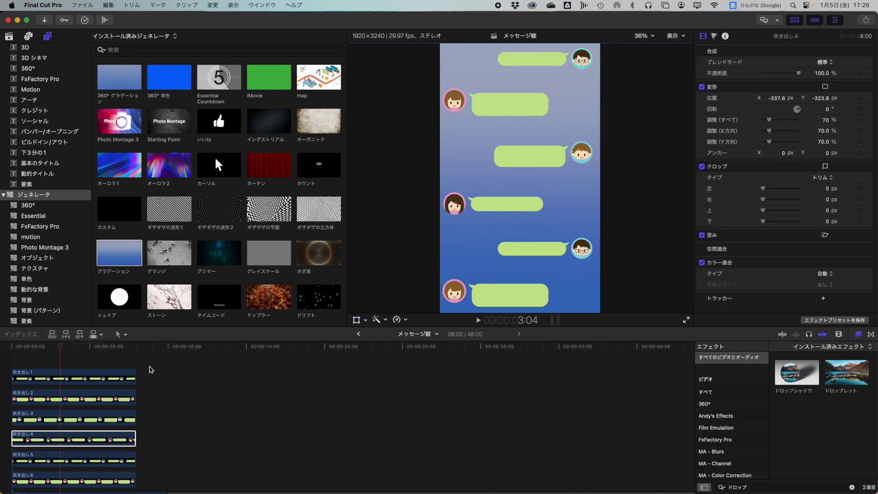
{"action": "scroll", "coordinate": [69, 462], "scroll_direction": "down", "scroll_amount": 4}
Step: Select bubble clips 吹き出し1–6 together and change their duration to 20 seconds
{"action": "left_click", "coordinate": [122, 421]}
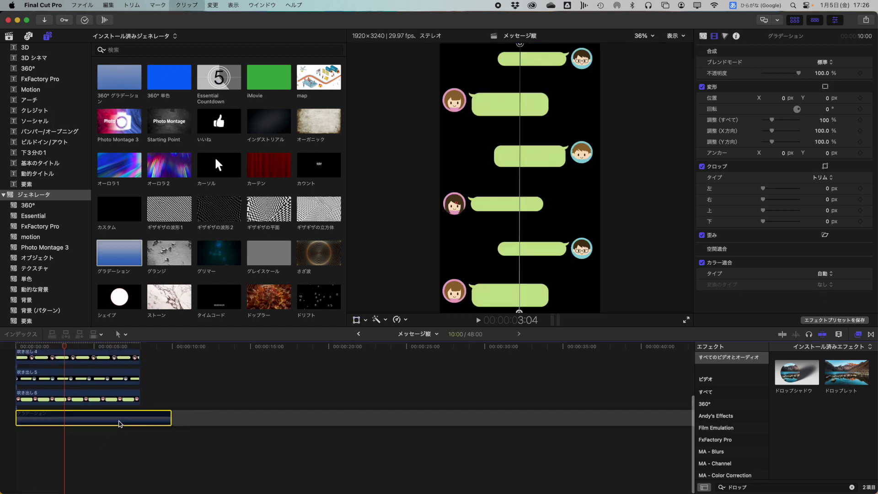
{"action": "scroll", "coordinate": [178, 405], "scroll_direction": "up", "scroll_amount": 3}
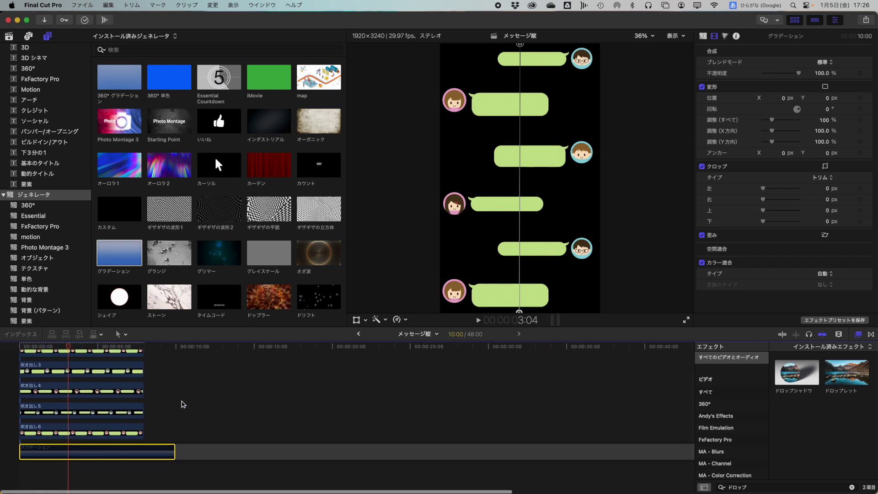
{"action": "left_click_drag", "start_coordinate": [168, 355], "coordinate": [105, 466]}
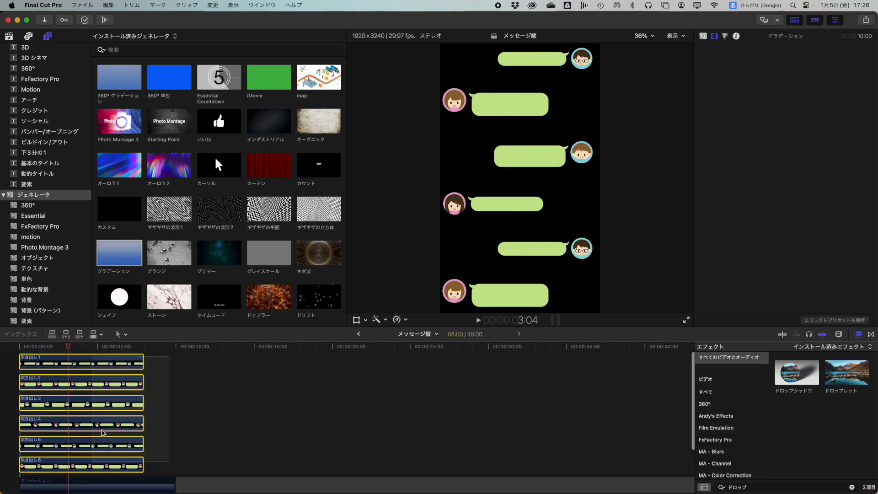
{"action": "right_click", "coordinate": [107, 410]}
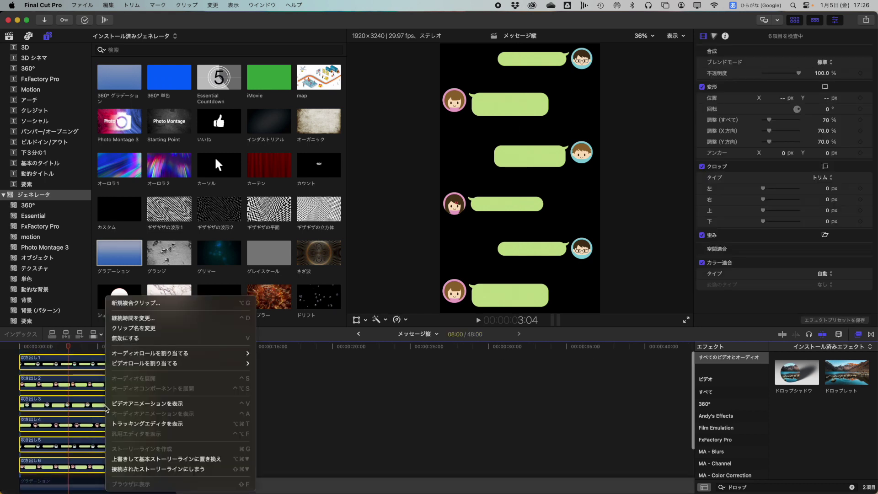
{"action": "left_click", "coordinate": [146, 318]}
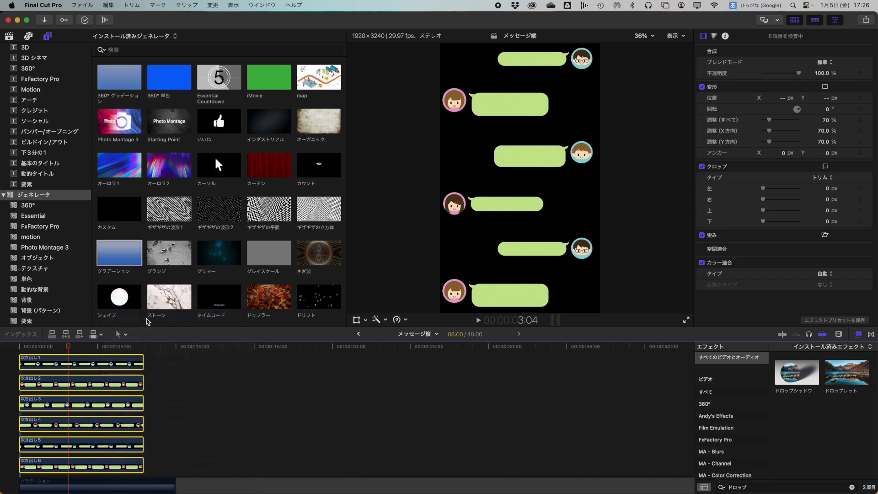
{"action": "type", "text": "200"}
{"action": "key", "text": "Return"}
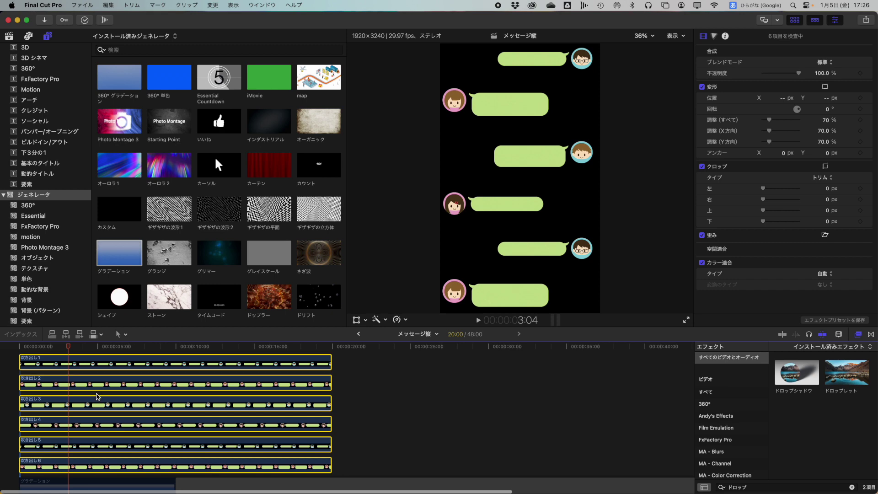
Step: Make a new compound clip from the selected bubbles, named メッセージ
{"action": "right_click", "coordinate": [97, 396]}
{"action": "left_click", "coordinate": [157, 304]}
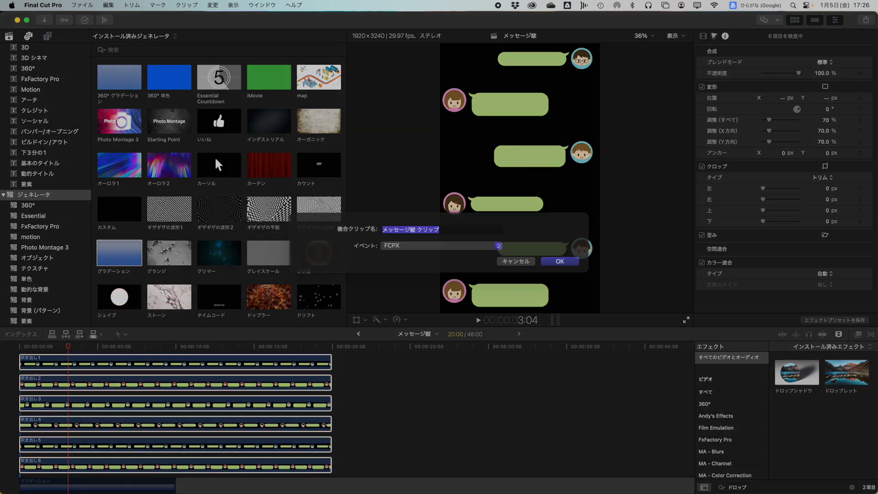
{"action": "type", "text": "あ"}
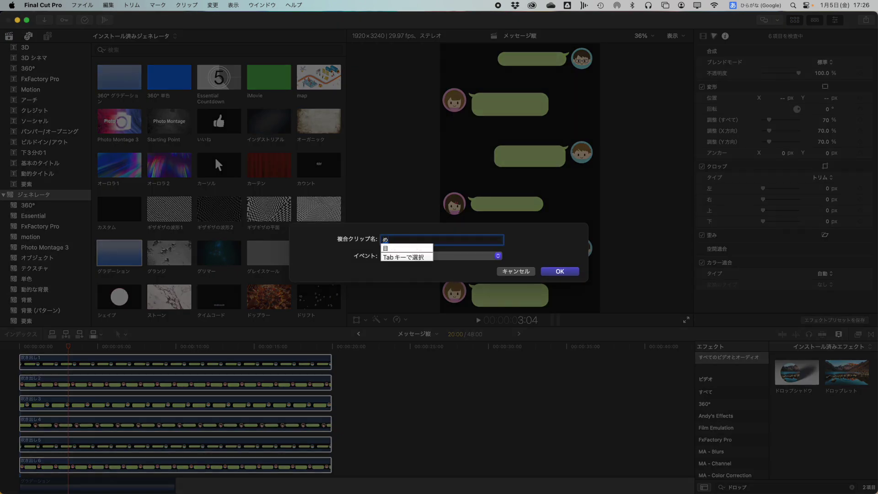
{"action": "type", "text": "ーじ"}
{"action": "key", "text": "Tab"}
{"action": "key", "text": "Return"}
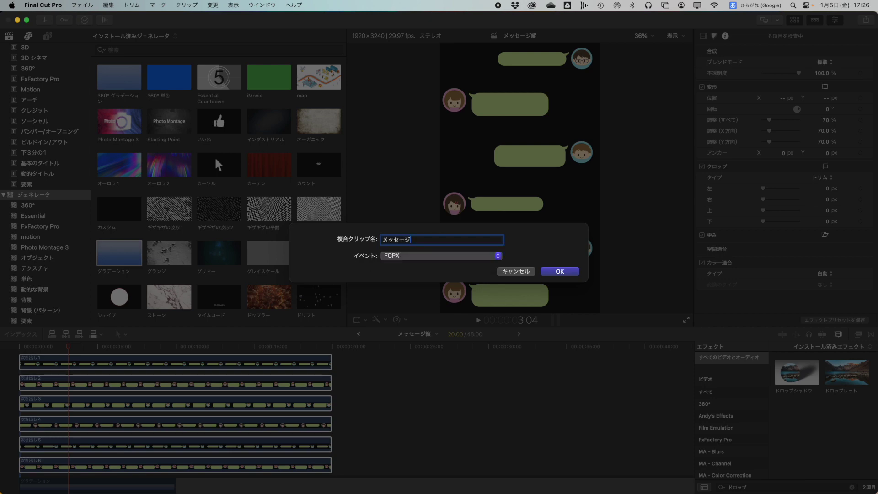
{"action": "key", "text": "Return"}
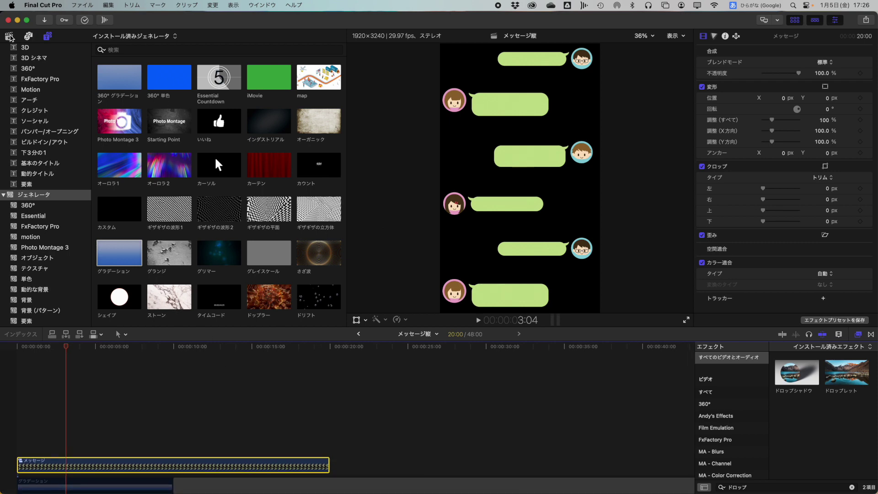
Step: Show the library's project list and start creating a new project
{"action": "left_click", "coordinate": [8, 36]}
{"action": "left_click", "coordinate": [83, 5]}
{"action": "mouse_move", "coordinate": [137, 18]}
{"action": "left_click", "coordinate": [227, 19]}
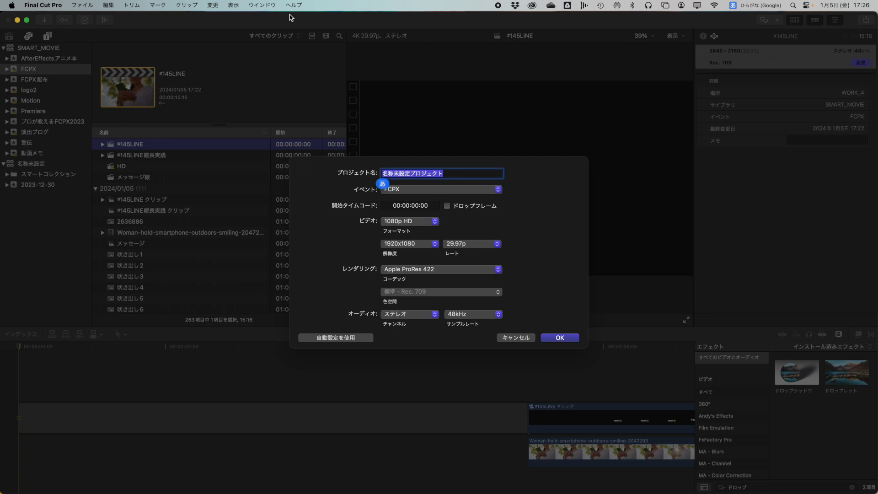
Step: Name the new project メッセージ配置, set rendering codec to Apple ProRes 422 HQ, and confirm
{"action": "type", "text": "めっせー"}
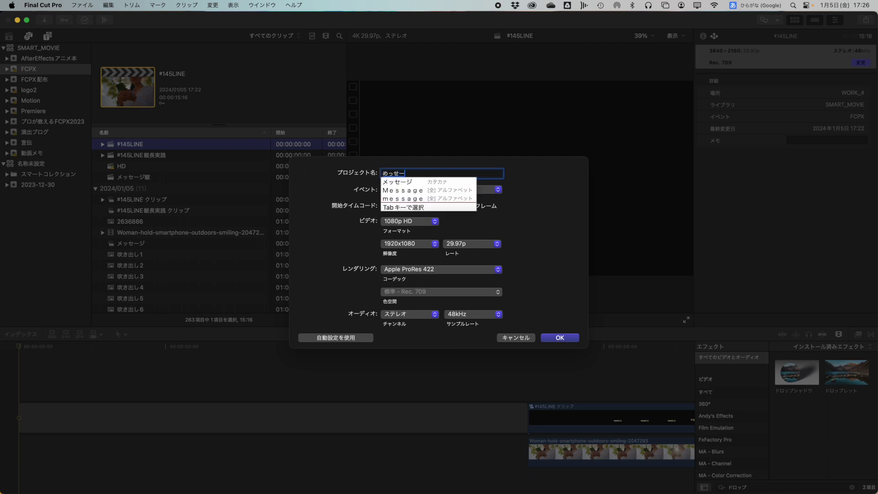
{"action": "key", "text": "Tab"}
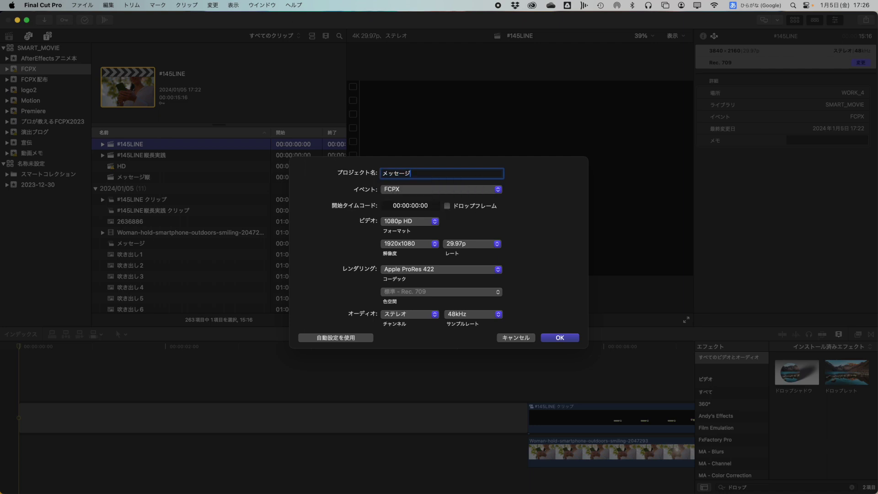
{"action": "type", "text": "はいち"}
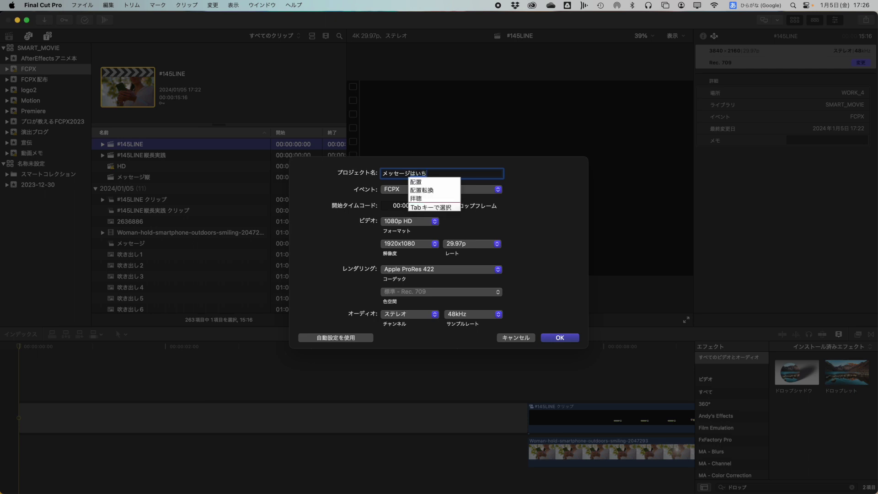
{"action": "key", "text": "Tab"}
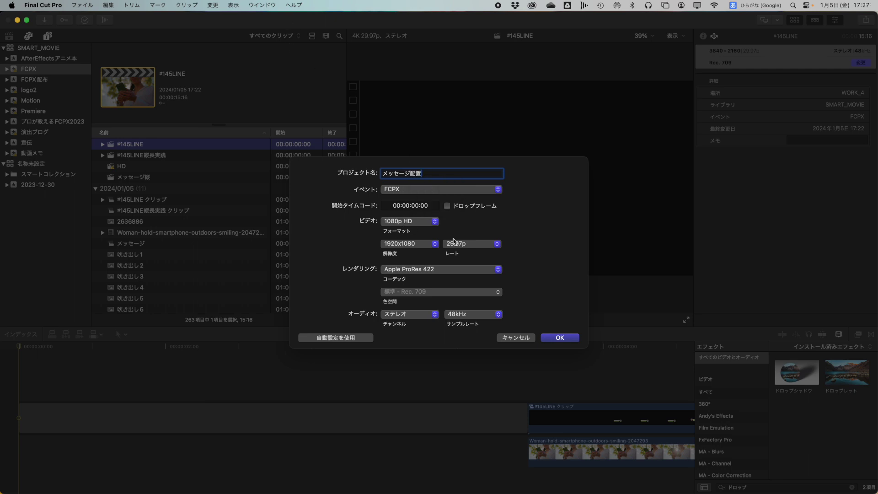
{"action": "left_click", "coordinate": [430, 269]}
{"action": "left_click", "coordinate": [437, 258]}
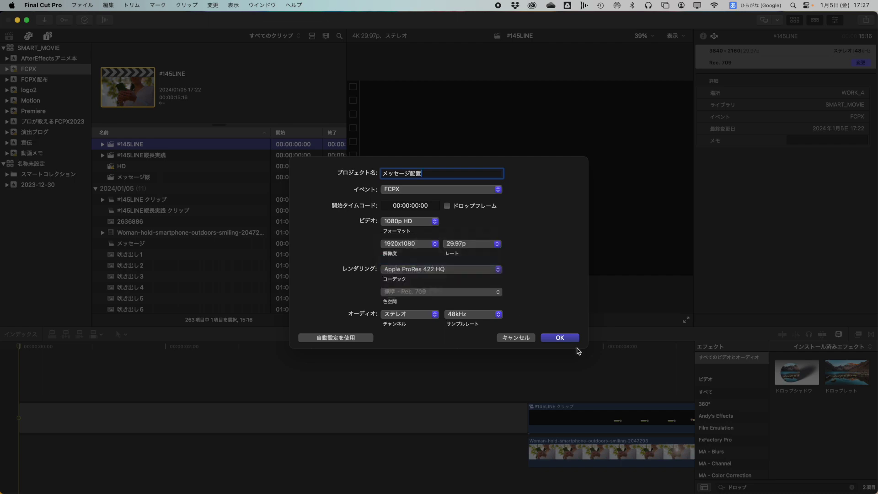
{"action": "left_click", "coordinate": [560, 337]}
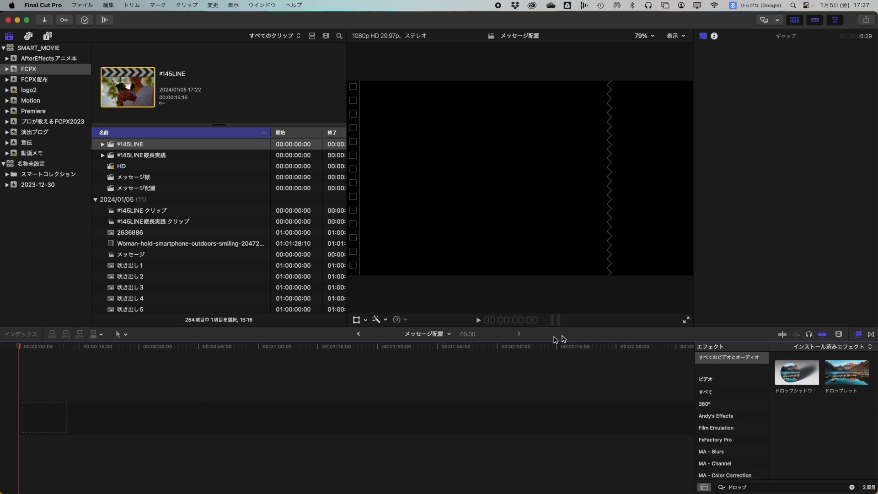
Step: Drag Woman-hold-smartphone-outdoors-smiling-2047293.mov from Finder's Downloads into the timeline and zoom to fit
{"action": "key", "text": "super+Tab"}
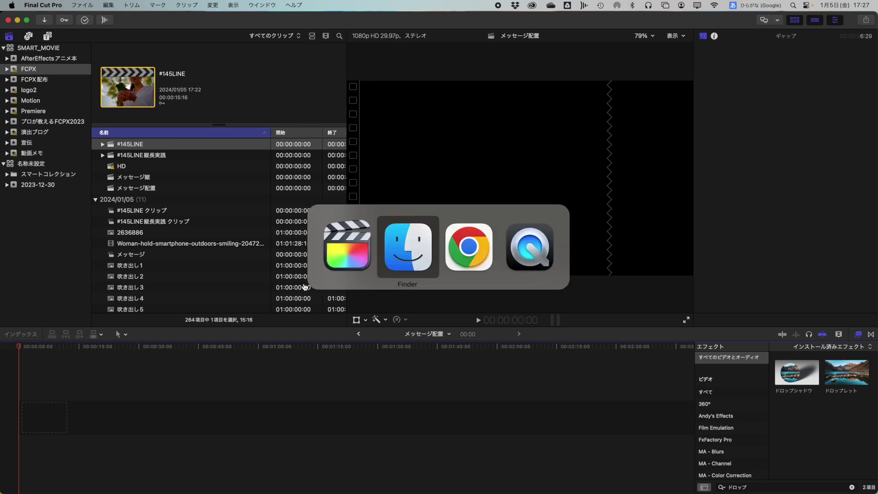
{"action": "left_click", "coordinate": [422, 253]}
{"action": "left_click", "coordinate": [298, 195]}
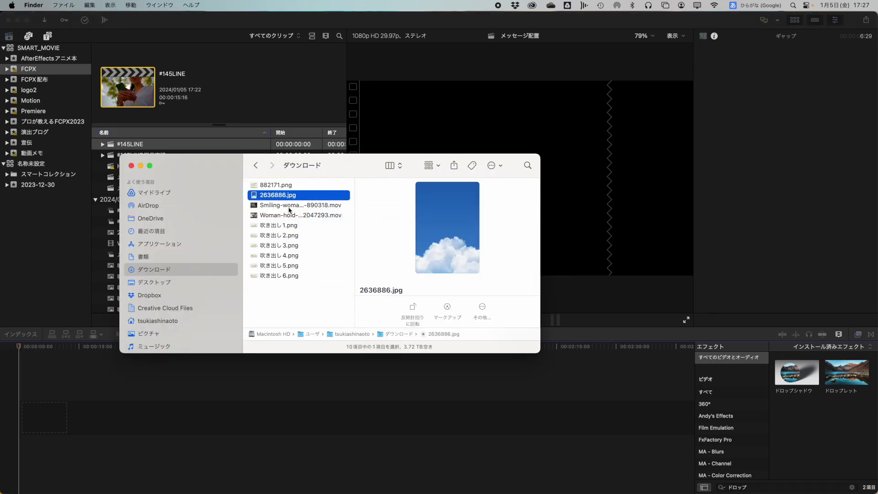
{"action": "left_click", "coordinate": [282, 206]}
{"action": "left_click_drag", "start_coordinate": [279, 217], "coordinate": [36, 396]}
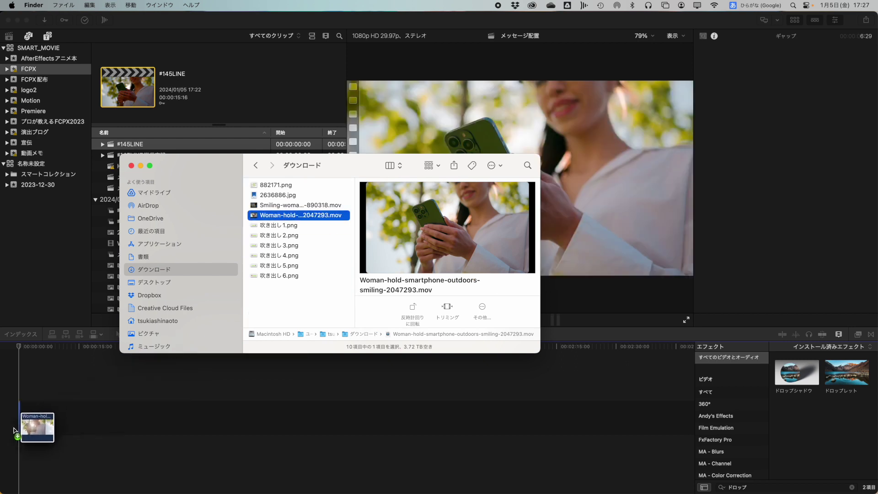
{"action": "left_click", "coordinate": [75, 382]}
{"action": "key", "text": "shift+z"}
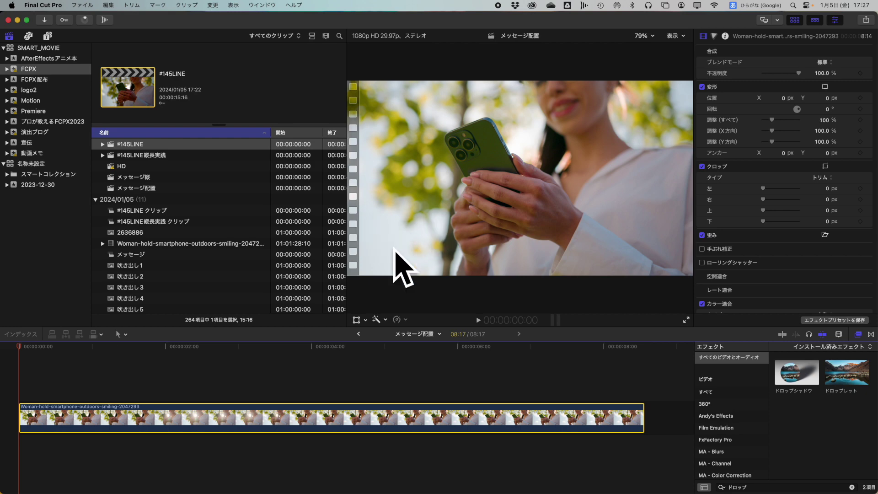
Step: Place the メッセージ compound clip from the browser above the phone video
{"action": "scroll", "coordinate": [149, 163], "scroll_direction": "up", "scroll_amount": 3}
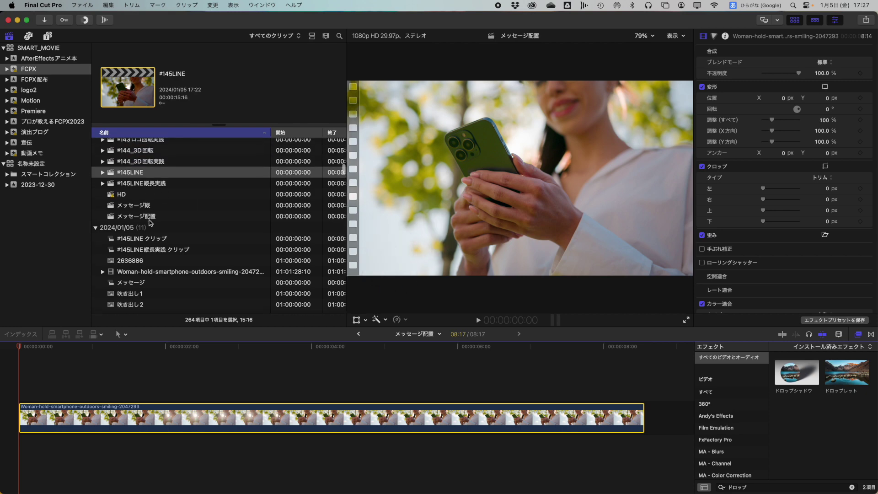
{"action": "left_click", "coordinate": [160, 207]}
{"action": "left_click_drag", "start_coordinate": [156, 208], "coordinate": [166, 196]}
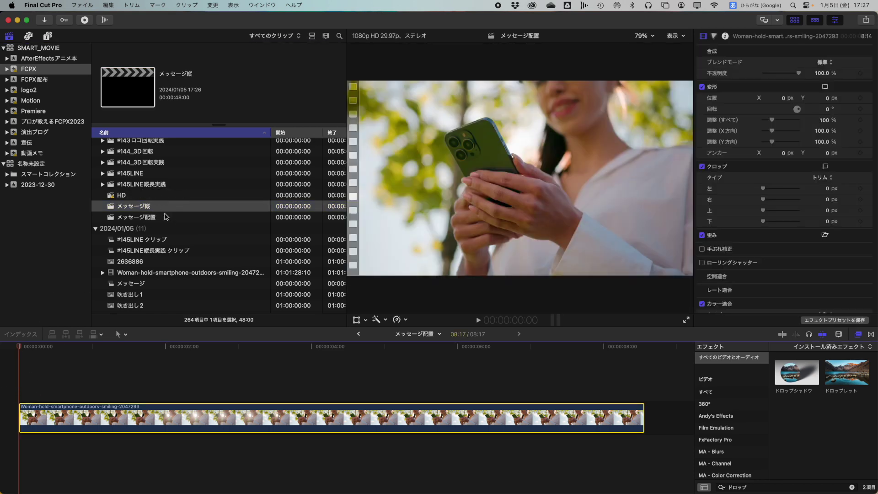
{"action": "left_click_drag", "start_coordinate": [165, 197], "coordinate": [162, 210]}
{"action": "scroll", "coordinate": [157, 215], "scroll_direction": "up", "scroll_amount": 4}
{"action": "scroll", "coordinate": [156, 217], "scroll_direction": "up", "scroll_amount": 2}
{"action": "scroll", "coordinate": [155, 216], "scroll_direction": "down", "scroll_amount": 3}
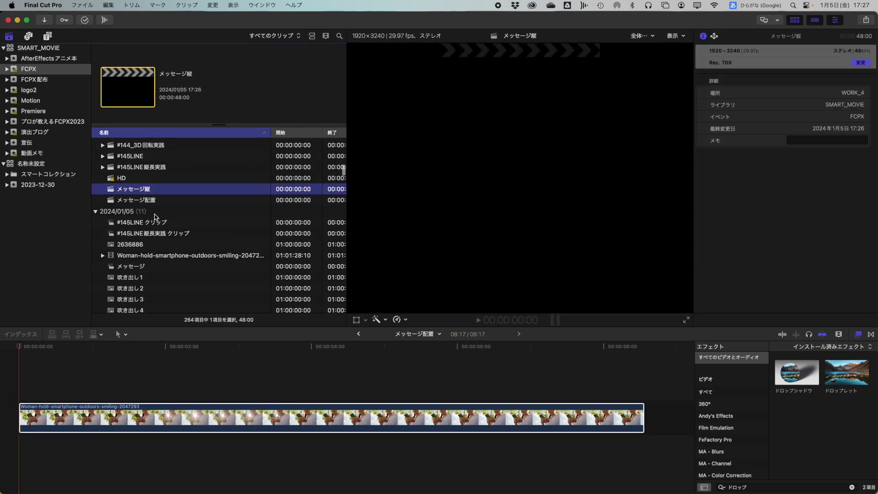
{"action": "left_click", "coordinate": [147, 269]}
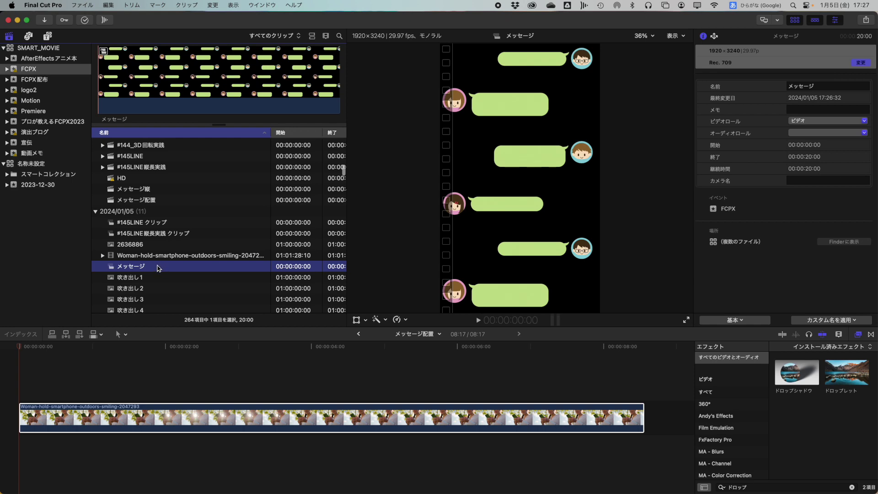
{"action": "left_click_drag", "start_coordinate": [157, 268], "coordinate": [18, 381]}
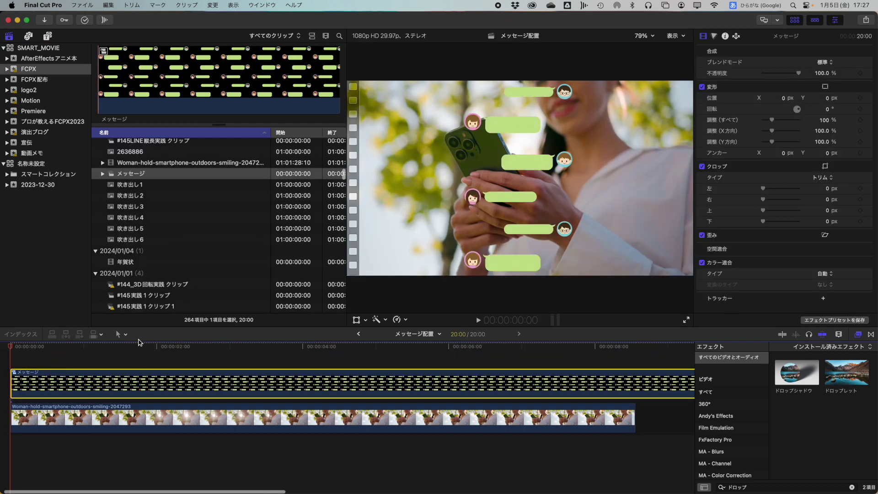
Step: Blade the メッセージ clip at 8:17 and delete the overhanging part
{"action": "left_click_drag", "start_coordinate": [128, 348], "coordinate": [639, 356]}
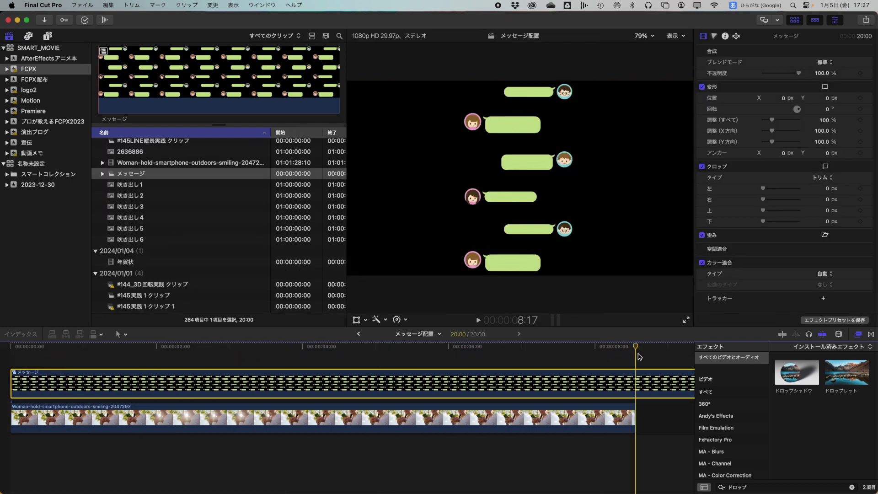
{"action": "key", "text": "super+b"}
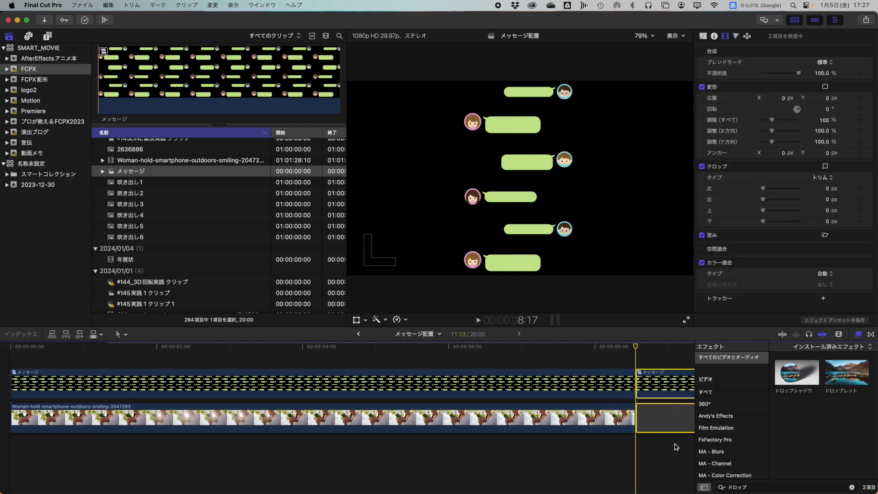
{"action": "key", "text": "BackSpace"}
{"action": "left_click", "coordinate": [366, 352]}
{"action": "key", "text": "Home"}
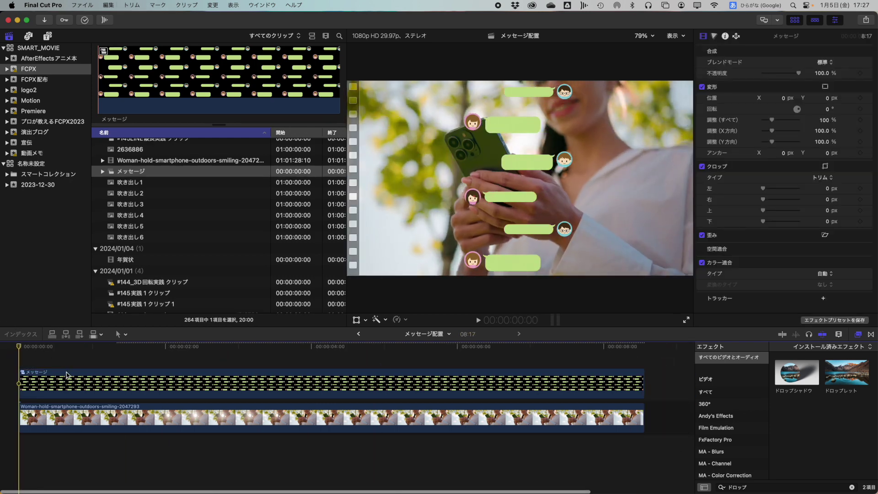
{"action": "left_click", "coordinate": [47, 37]}
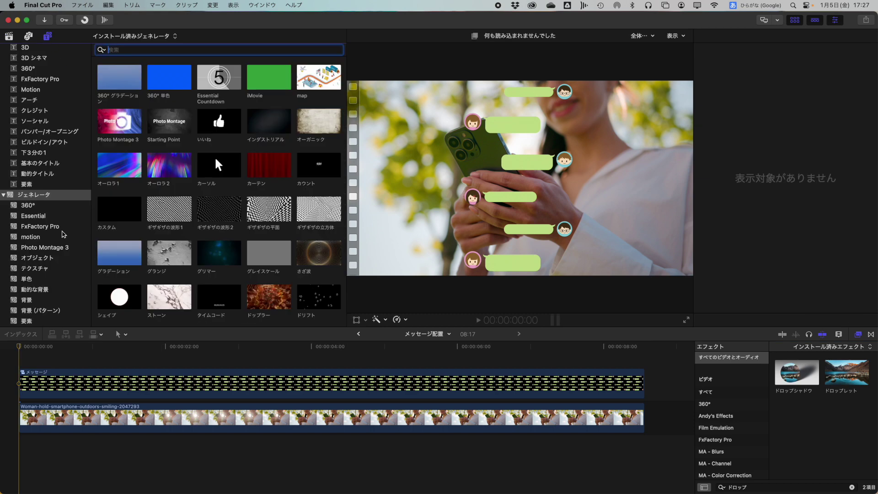
Step: Add the black カスタム generator from 背景 > 単色 on top, trimmed to end at 8:17
{"action": "left_click", "coordinate": [111, 213]}
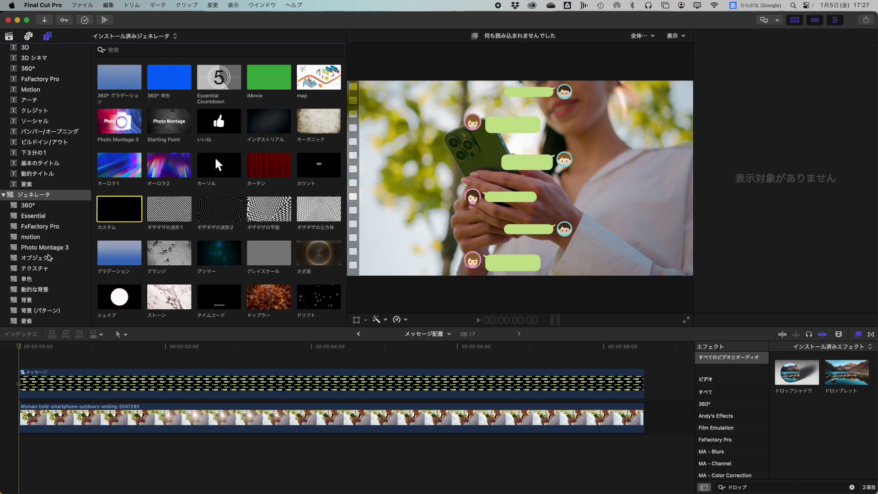
{"action": "left_click", "coordinate": [38, 300]}
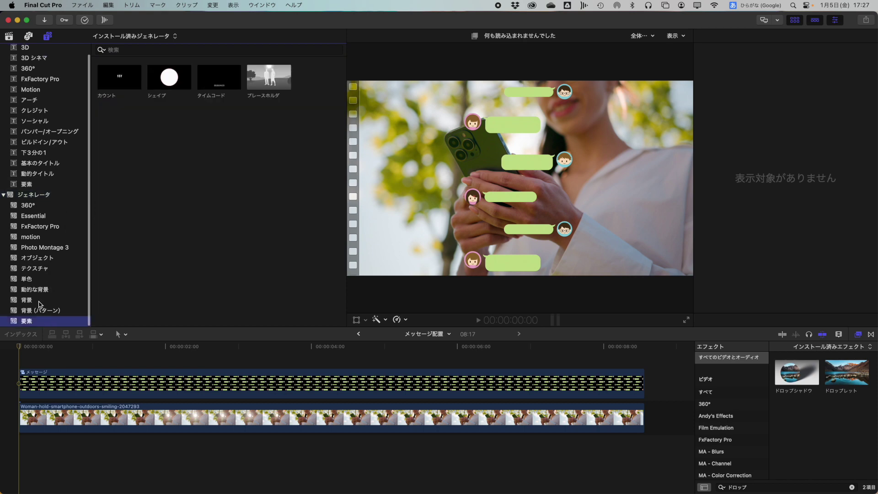
{"action": "left_click", "coordinate": [40, 278]}
{"action": "left_click", "coordinate": [171, 77]}
{"action": "left_click_drag", "start_coordinate": [45, 326], "coordinate": [28, 356]}
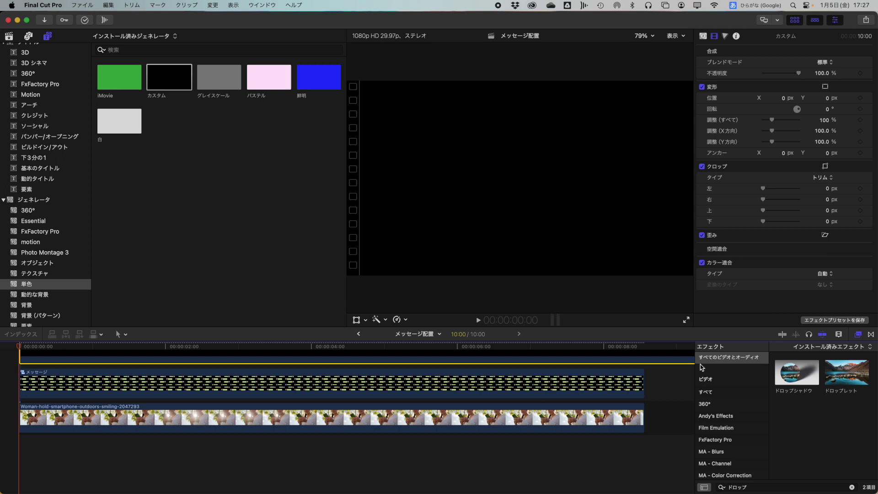
{"action": "left_click_drag", "start_coordinate": [658, 360], "coordinate": [663, 420]}
{"action": "left_click", "coordinate": [73, 360]}
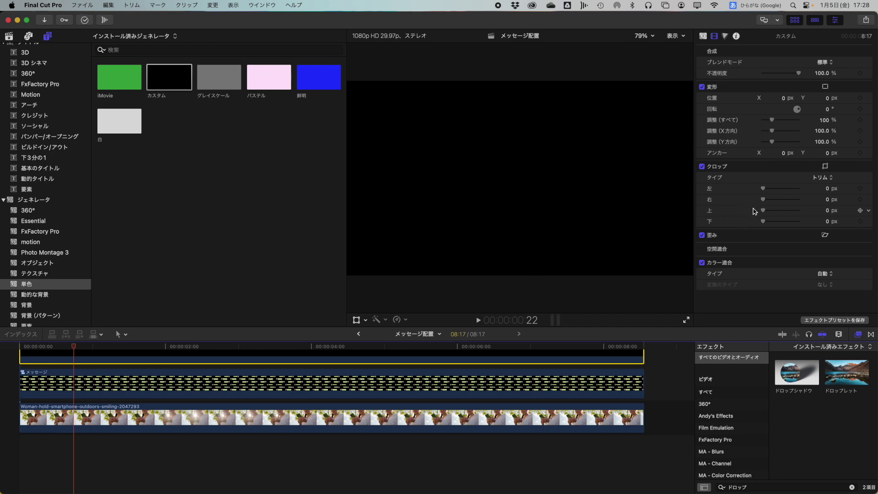
Step: Crop the black generator about 920 pixels from the top
{"action": "left_click_drag", "start_coordinate": [763, 210], "coordinate": [801, 213]}
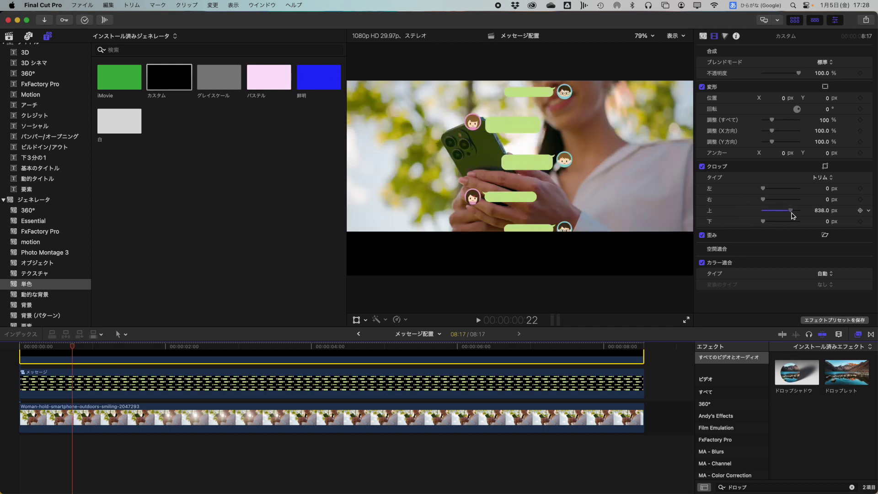
{"action": "left_click_drag", "start_coordinate": [805, 217], "coordinate": [795, 217]}
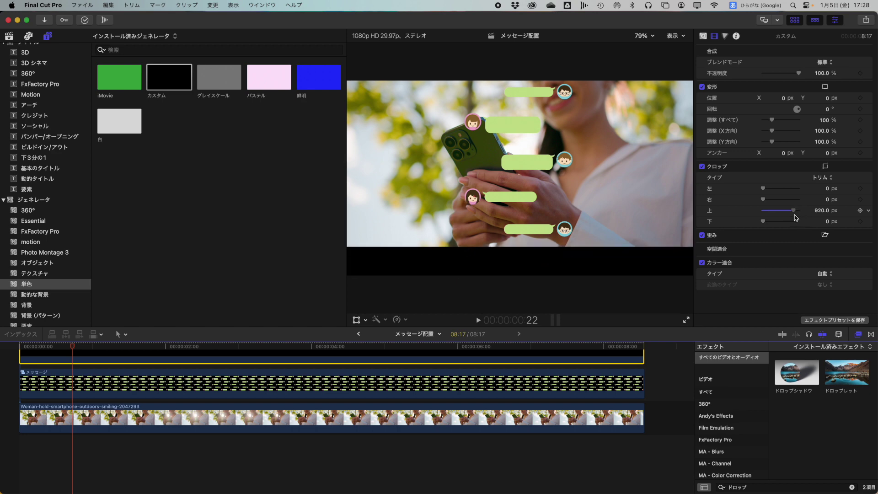
{"action": "left_click", "coordinate": [823, 214]}
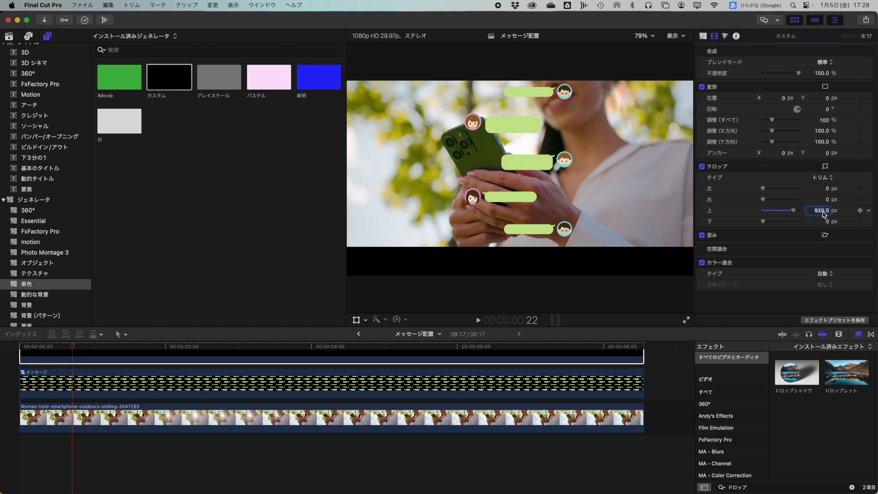
{"action": "scroll", "coordinate": [137, 384], "scroll_direction": "up", "scroll_amount": 3}
Step: Paste a copy of the black clip above and crop it 920 pixels from the bottom
{"action": "left_click", "coordinate": [48, 384]}
{"action": "key", "text": "super+c"}
{"action": "key", "text": "super+v"}
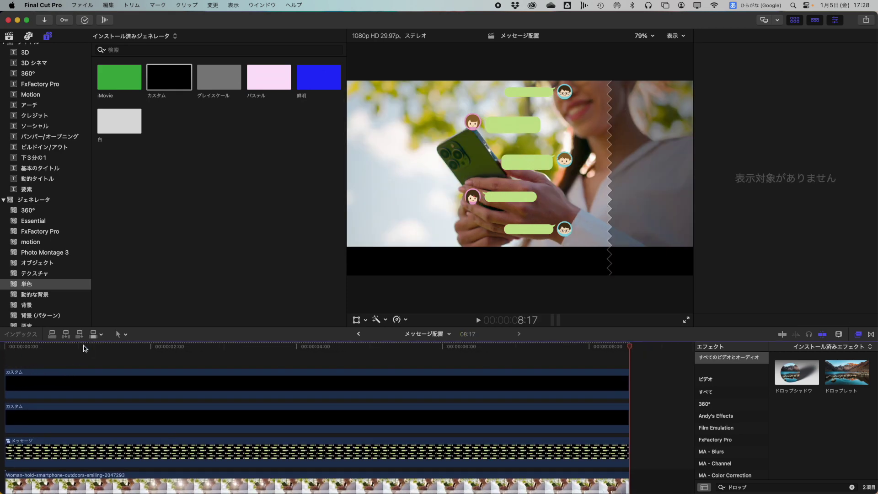
{"action": "left_click", "coordinate": [21, 382]}
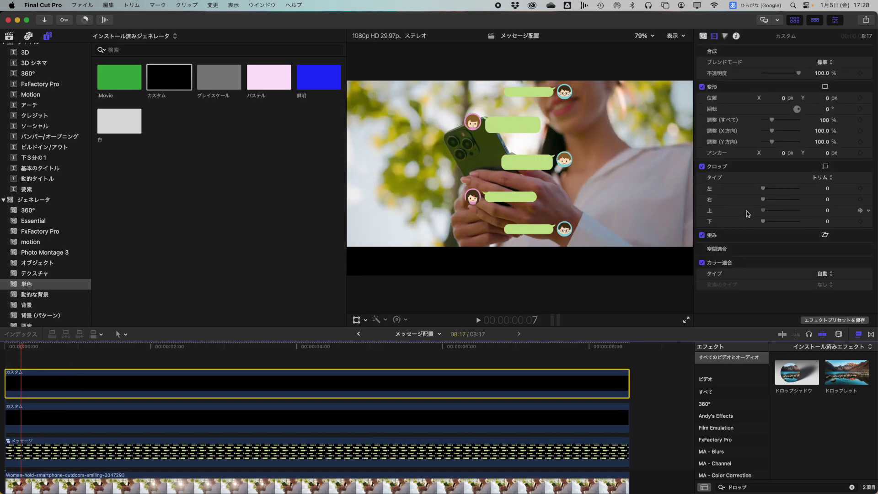
{"action": "left_click_drag", "start_coordinate": [762, 222], "coordinate": [798, 224]}
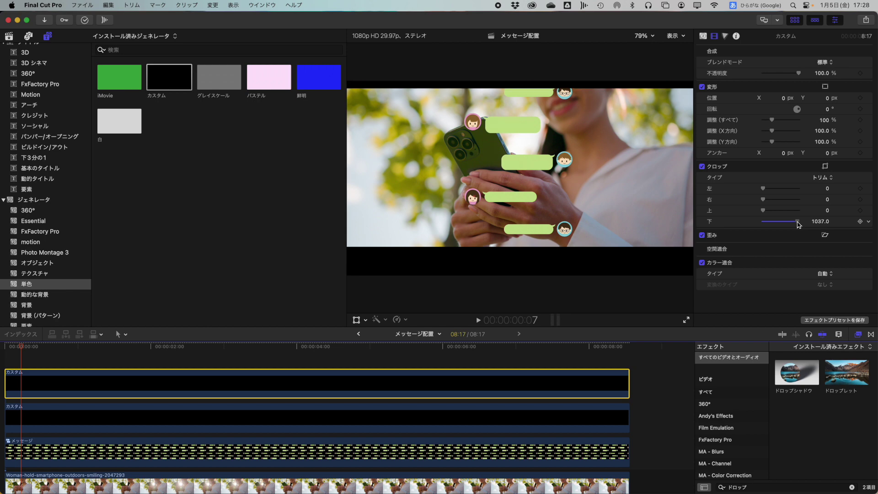
{"action": "left_click", "coordinate": [818, 222]}
{"action": "type", "text": "920"}
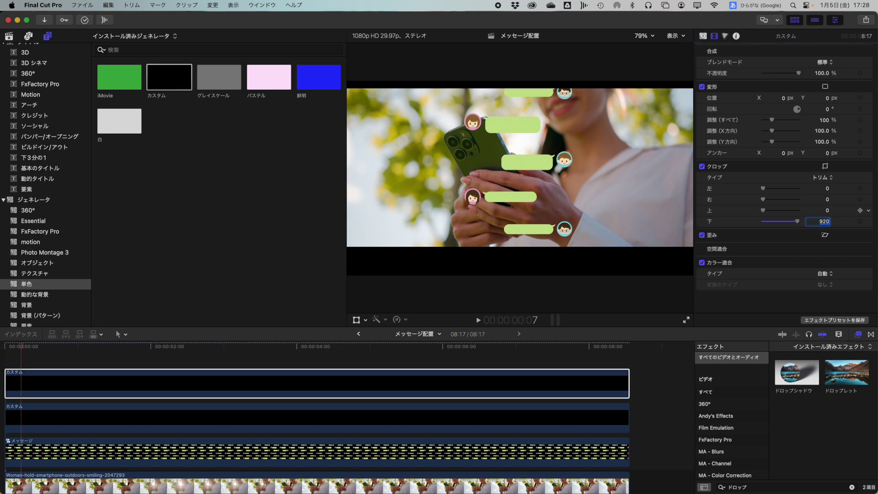
{"action": "key", "text": "Return"}
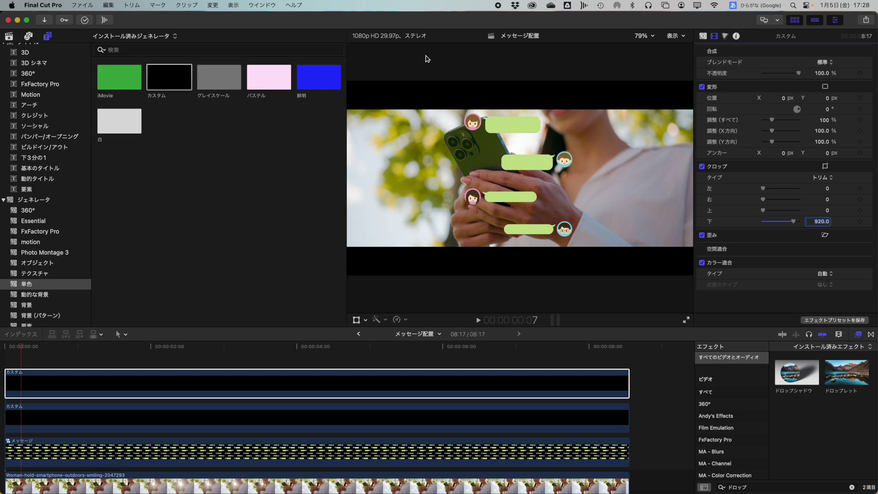
{"action": "left_click", "coordinate": [203, 453]}
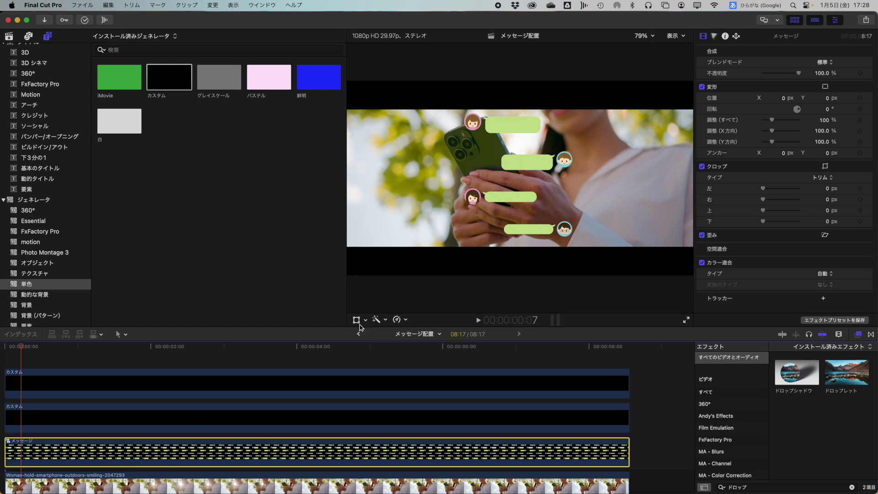
Step: Drag the chat-bubble layer left and down beside the phone with on-screen transform handles
{"action": "left_click", "coordinate": [356, 319]}
{"action": "mouse_move", "coordinate": [545, 177]}
{"action": "left_mouse_down"}
{"action": "mouse_move", "coordinate": [406, 207]}
{"action": "mouse_move", "coordinate": [437, 245]}
{"action": "mouse_move", "coordinate": [431, 373]}
{"action": "left_mouse_up"}
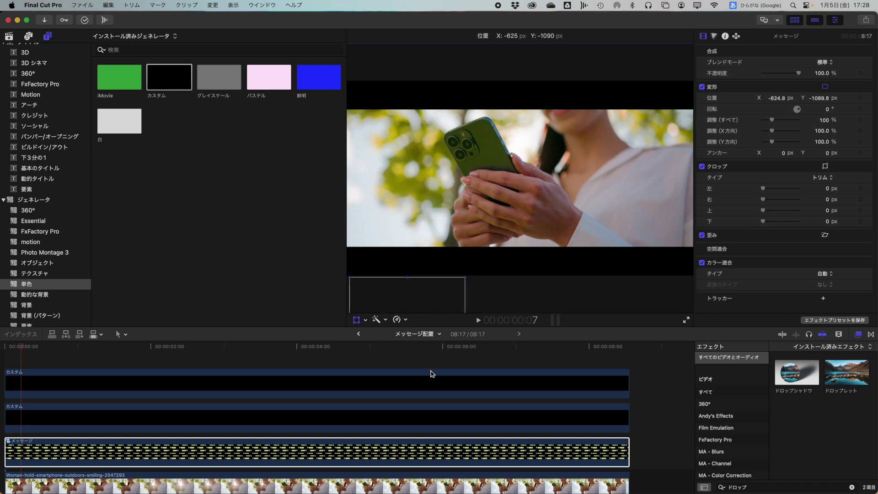
{"action": "left_click_drag", "start_coordinate": [432, 374], "coordinate": [435, 284]}
Step: Scale the chat-bubble layer to 140% and shift it to X −499.3, Y −772.4 px
{"action": "left_click", "coordinate": [824, 121]}
{"action": "type", "text": "150"}
{"action": "key", "text": "Return"}
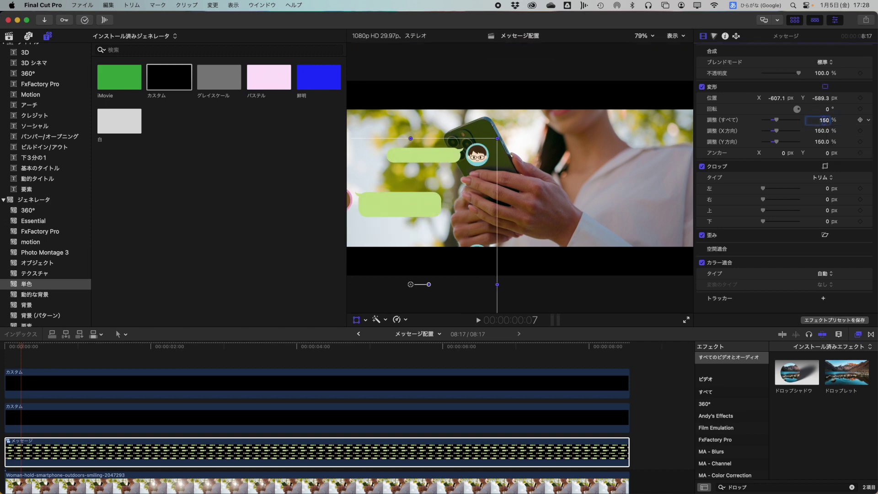
{"action": "left_click", "coordinate": [823, 122]}
{"action": "type", "text": "187"}
{"action": "key", "text": "Return"}
{"action": "type", "text": "140"}
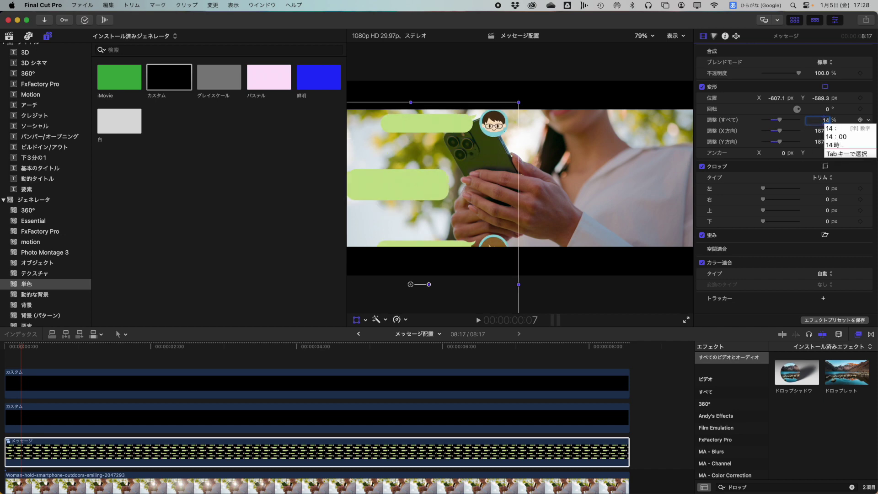
{"action": "key", "text": "Return"}
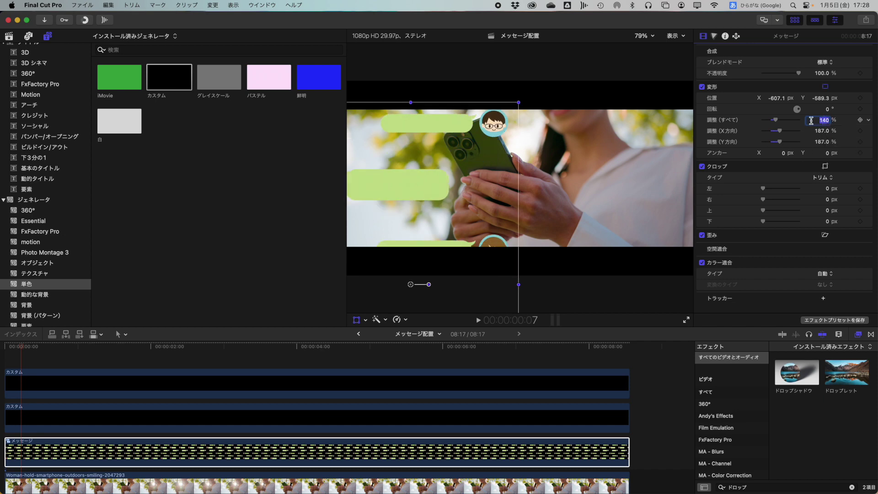
{"action": "left_click_drag", "start_coordinate": [458, 178], "coordinate": [477, 227]}
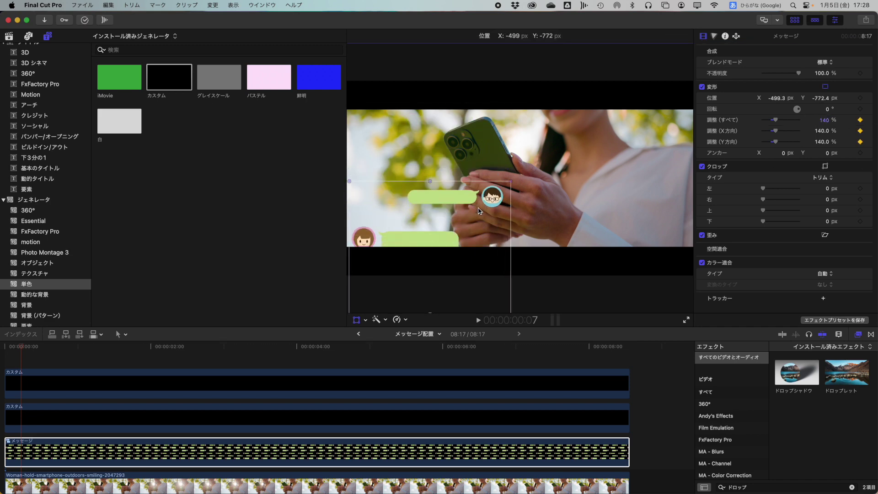
Step: Reposition the chat bubbles until they sit hidden below the frame at Y −1300
{"action": "left_click_drag", "start_coordinate": [477, 228], "coordinate": [479, 197]}
{"action": "left_click_drag", "start_coordinate": [451, 225], "coordinate": [454, 174]}
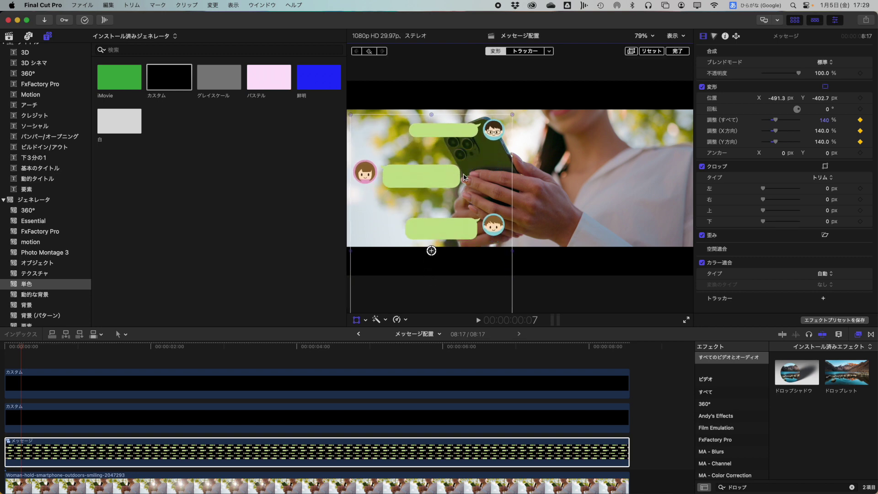
{"action": "left_click_drag", "start_coordinate": [453, 174], "coordinate": [461, 164]}
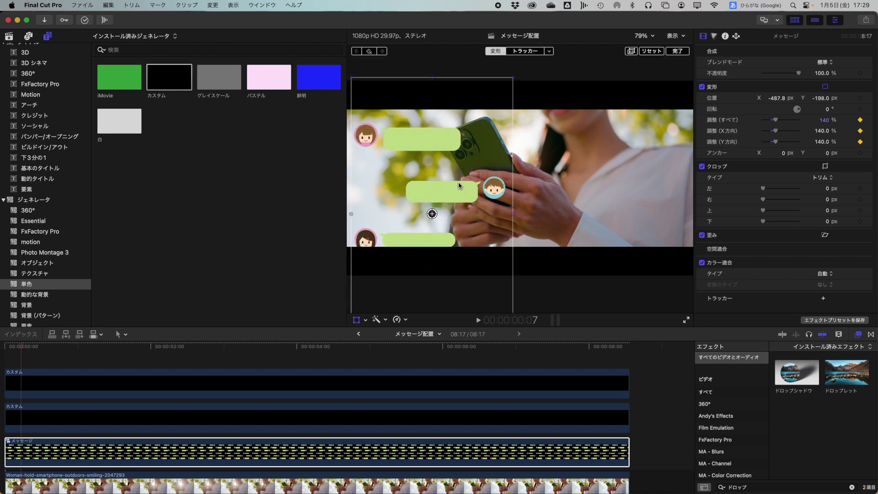
{"action": "left_click_drag", "start_coordinate": [454, 224], "coordinate": [455, 211]}
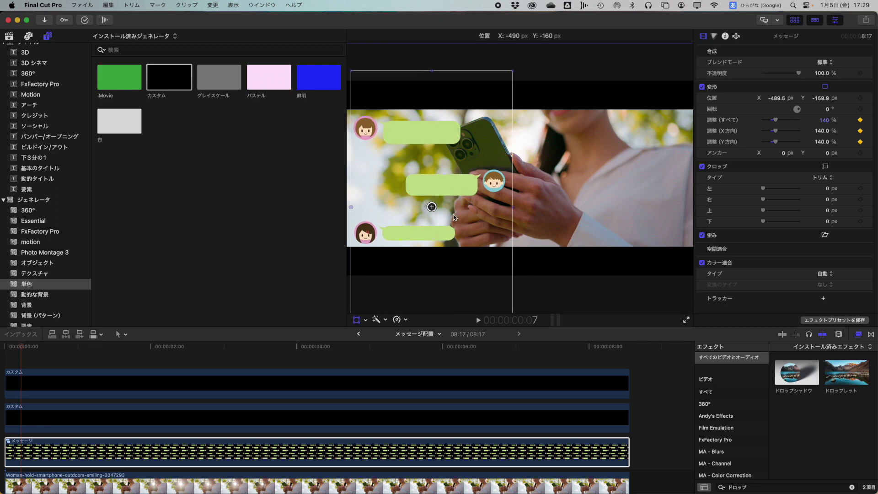
{"action": "left_click_drag", "start_coordinate": [454, 210], "coordinate": [454, 193]}
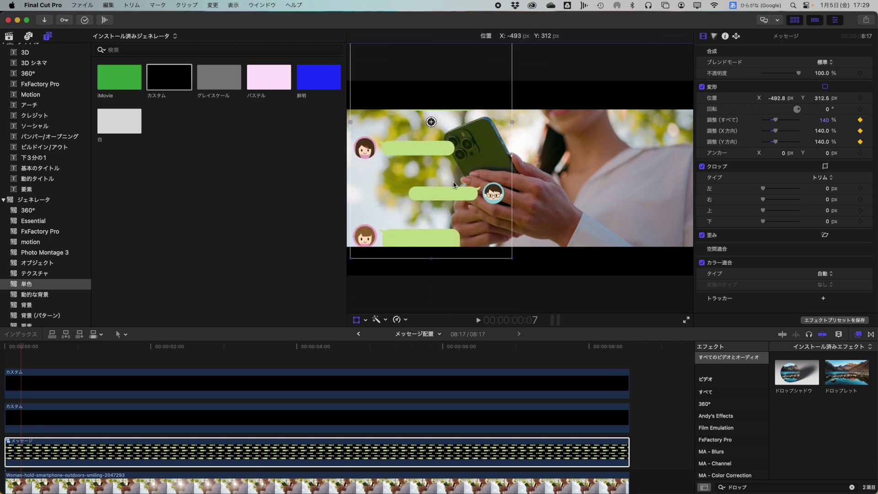
{"action": "left_click_drag", "start_coordinate": [454, 193], "coordinate": [436, 264]}
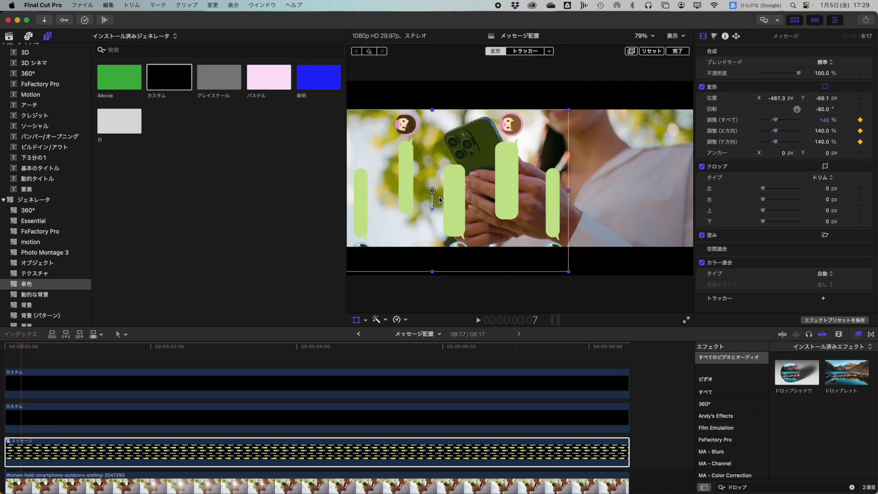
{"action": "left_click_drag", "start_coordinate": [451, 239], "coordinate": [446, 309]}
Step: At 1:05, raise the bubbles to Y −938.5 so one shows at the bottom, keyframing Position
{"action": "key", "text": "Home"}
{"action": "left_click", "coordinate": [46, 452]}
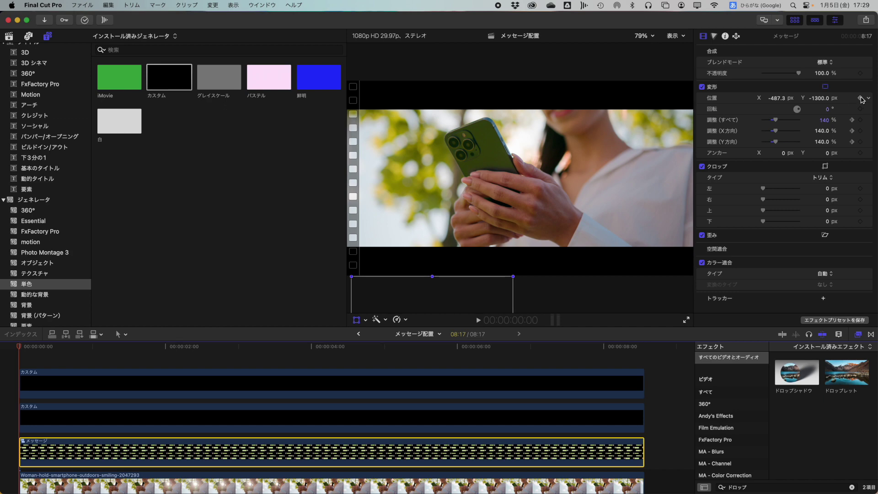
{"action": "left_click_drag", "start_coordinate": [48, 348], "coordinate": [94, 355]}
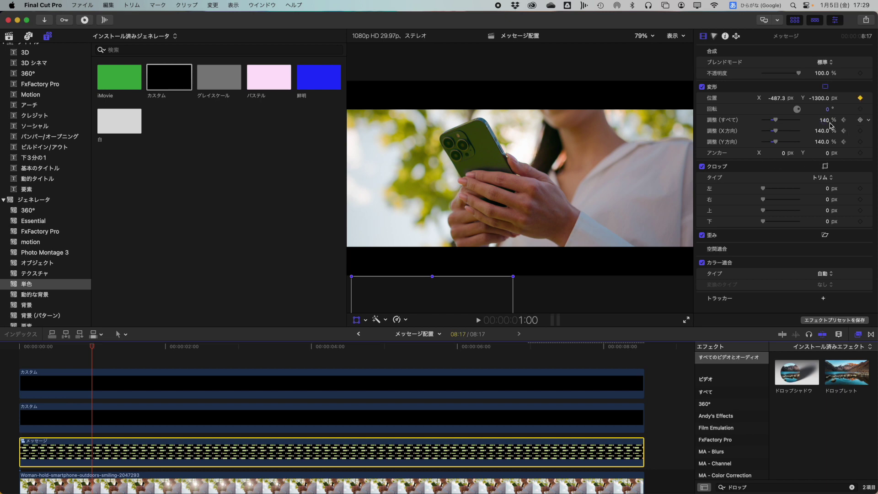
{"action": "key", "text": "space"}
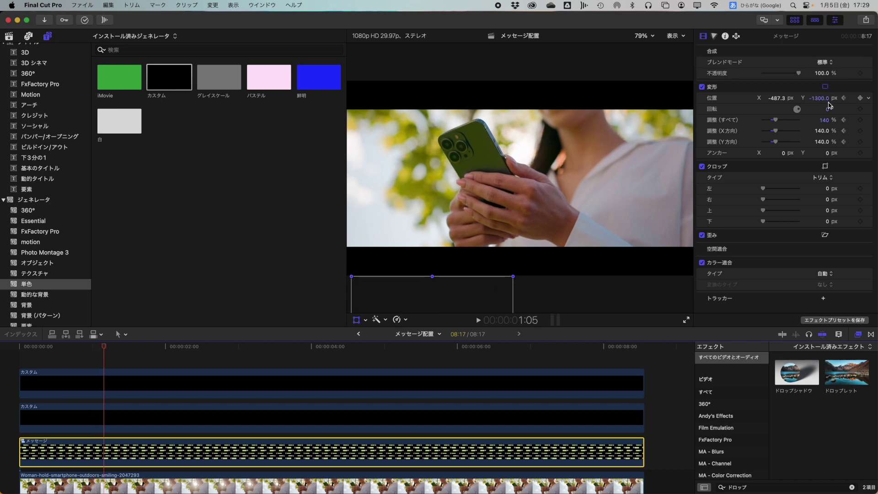
{"action": "left_click_drag", "start_coordinate": [434, 304], "coordinate": [435, 224]}
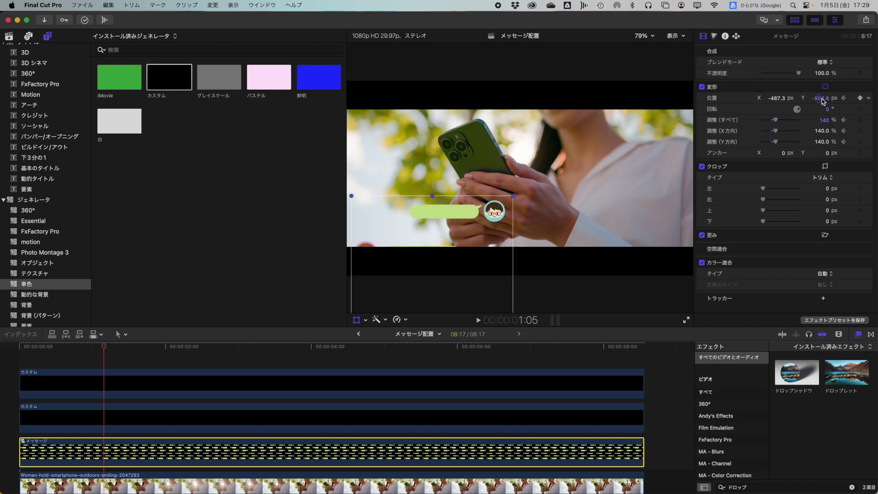
{"action": "left_click_drag", "start_coordinate": [471, 249], "coordinate": [471, 264]}
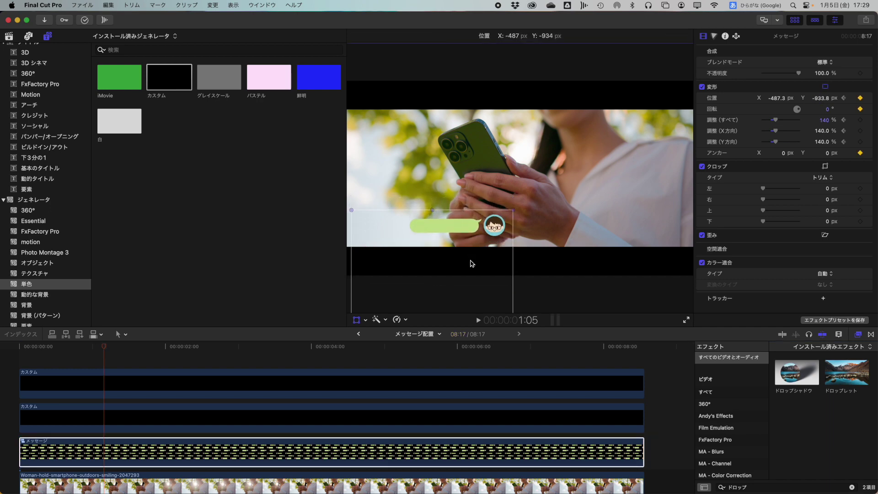
{"action": "left_click_drag", "start_coordinate": [471, 265], "coordinate": [471, 265]}
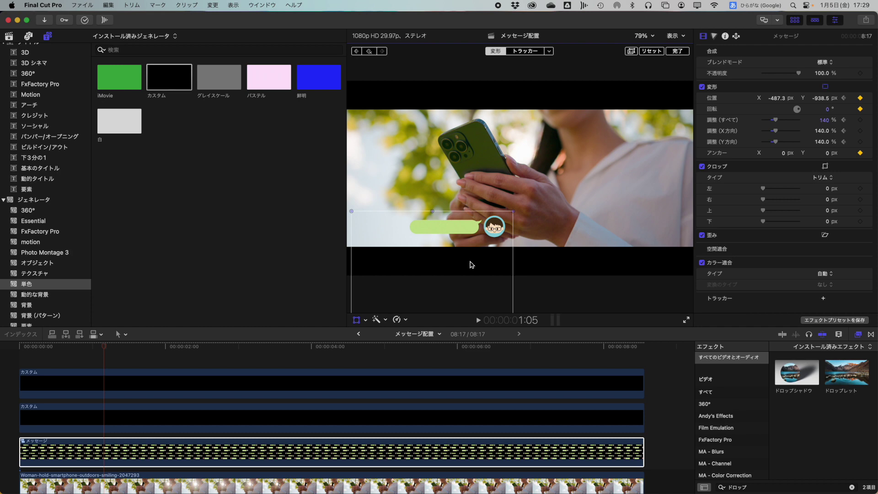
Step: Show the message clip's video animation lanes and delete its first Position keyframe
{"action": "right_click", "coordinate": [100, 453]}
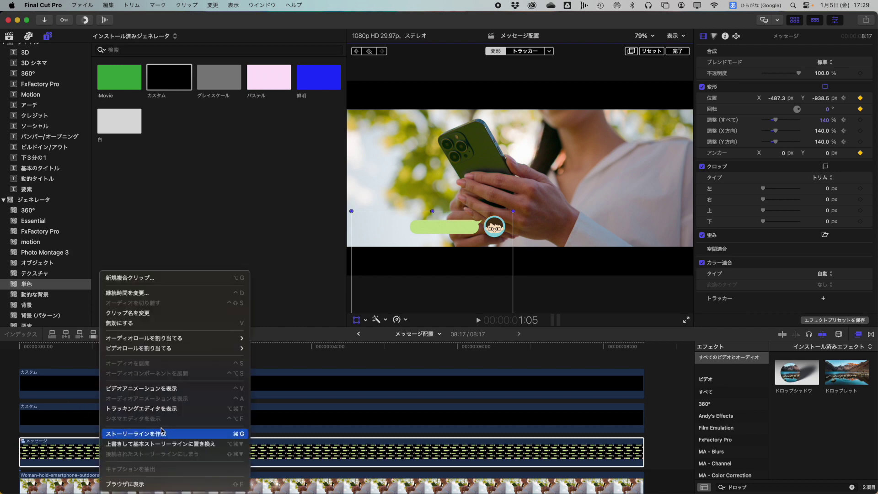
{"action": "left_click", "coordinate": [140, 388]}
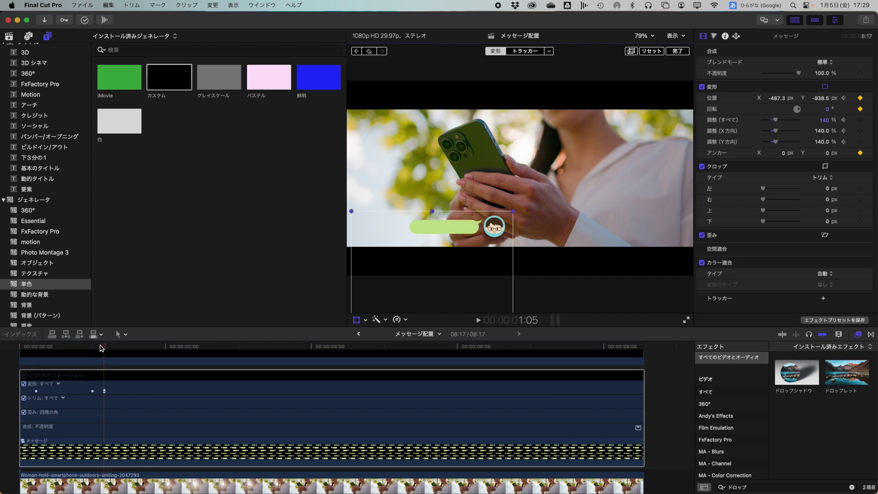
{"action": "left_click_drag", "start_coordinate": [101, 348], "coordinate": [36, 348]}
{"action": "left_click", "coordinate": [36, 393]}
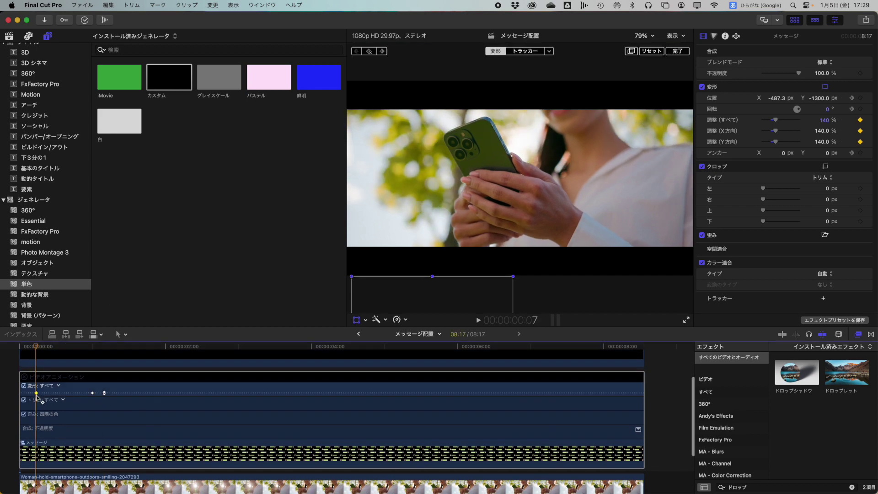
{"action": "key", "text": "Delete"}
Step: Replay the bubbles' rise from the one-second keyframe
{"action": "scroll", "coordinate": [69, 388], "scroll_direction": "right", "scroll_amount": 2}
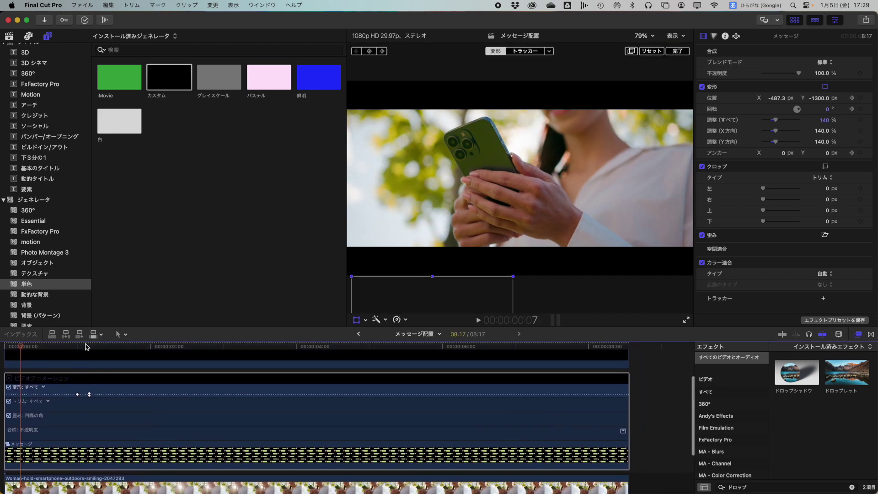
{"action": "left_click", "coordinate": [77, 346]}
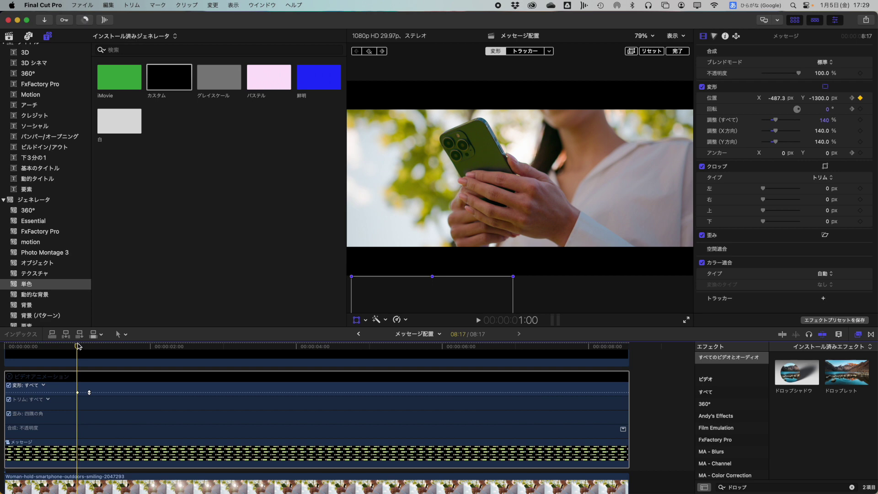
{"action": "key", "text": "space"}
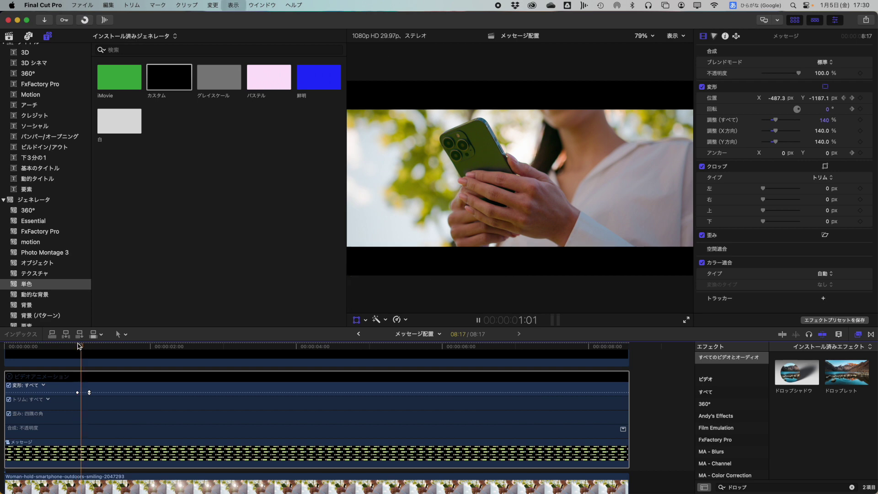
{"action": "left_click", "coordinate": [78, 346]}
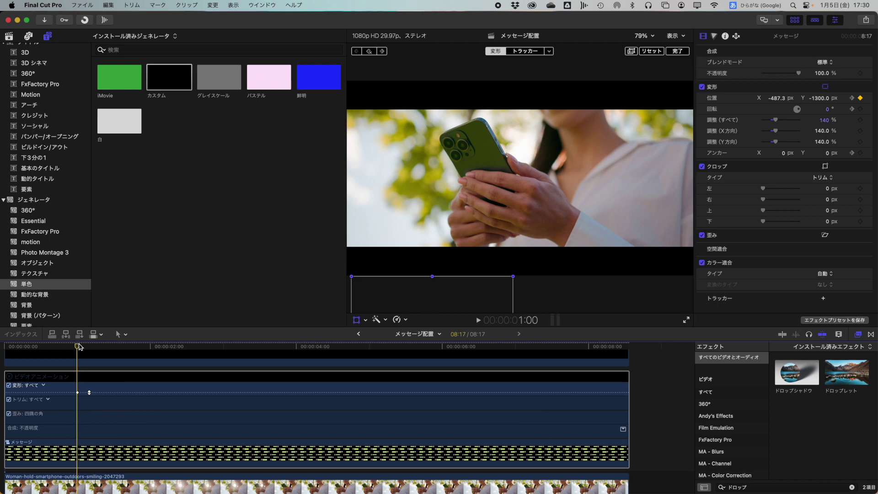
{"action": "key", "text": "space"}
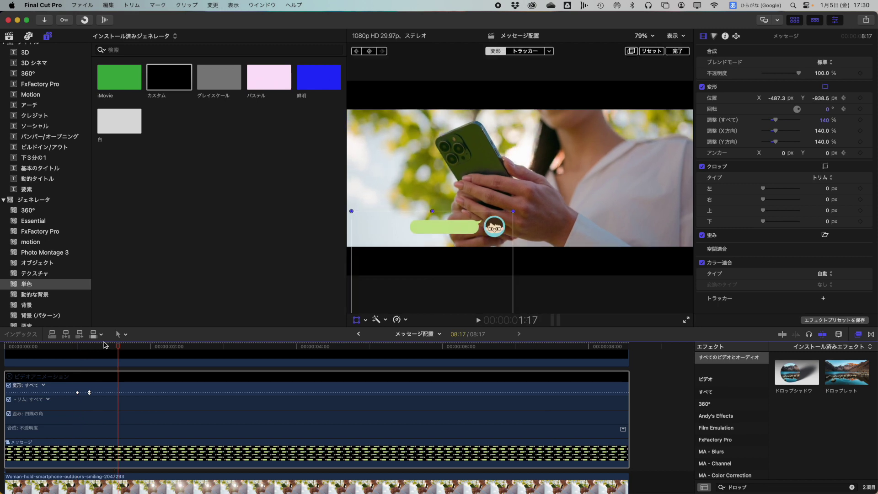
{"action": "left_click", "coordinate": [94, 346]}
{"action": "key", "text": "space"}
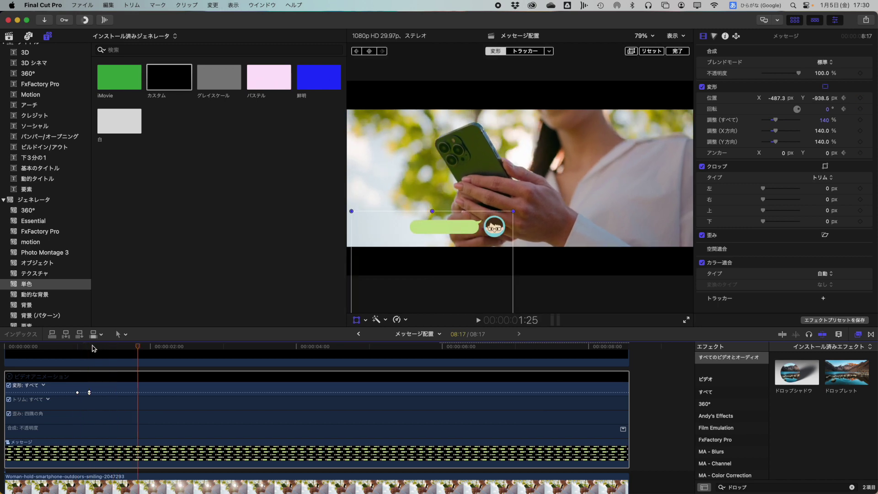
Step: Add a hold Position keyframe at 2:05 and raise the bubbles at 2:10 to reveal the second message
{"action": "left_click", "coordinate": [860, 98]}
{"action": "key", "text": "Right"}
{"action": "key", "text": "Right"}
{"action": "key", "text": "Right"}
{"action": "key", "text": "Right"}
{"action": "key", "text": "Right"}
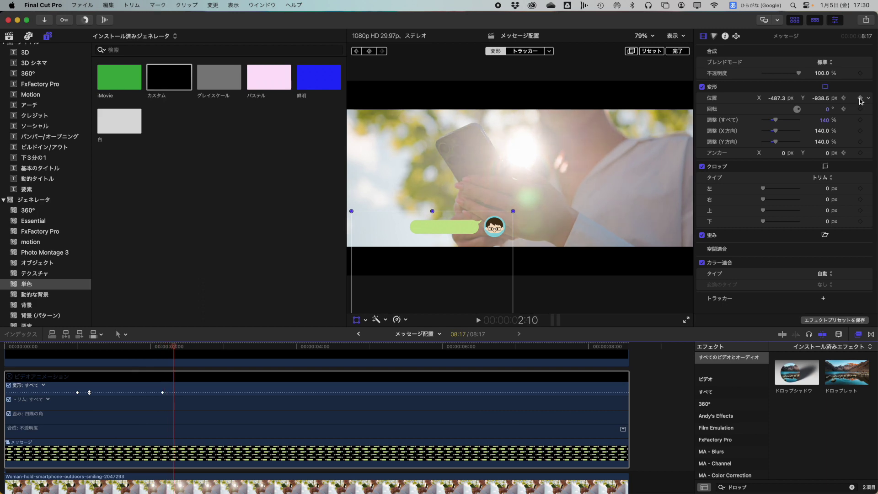
{"action": "left_click_drag", "start_coordinate": [491, 262], "coordinate": [490, 224]}
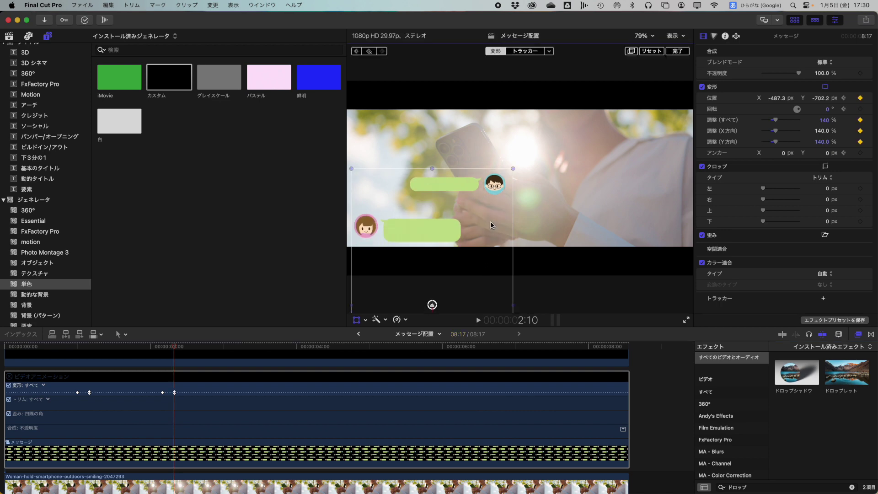
Step: Replay the animation from the one-second mark through 2:10
{"action": "left_click", "coordinate": [155, 347]}
{"action": "left_click", "coordinate": [90, 348]}
{"action": "key", "text": "space"}
{"action": "key", "text": "space"}
{"action": "left_click", "coordinate": [171, 346]}
{"action": "key", "text": "space"}
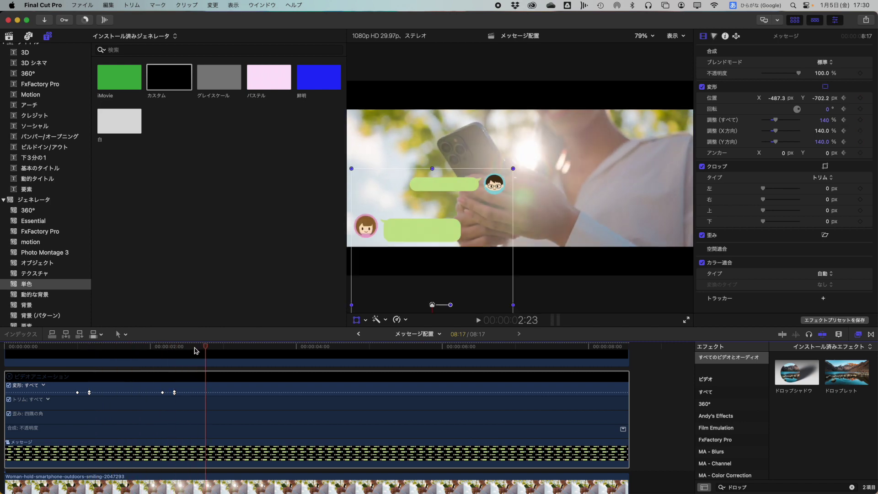
{"action": "left_click", "coordinate": [173, 346]}
{"action": "key", "text": "space"}
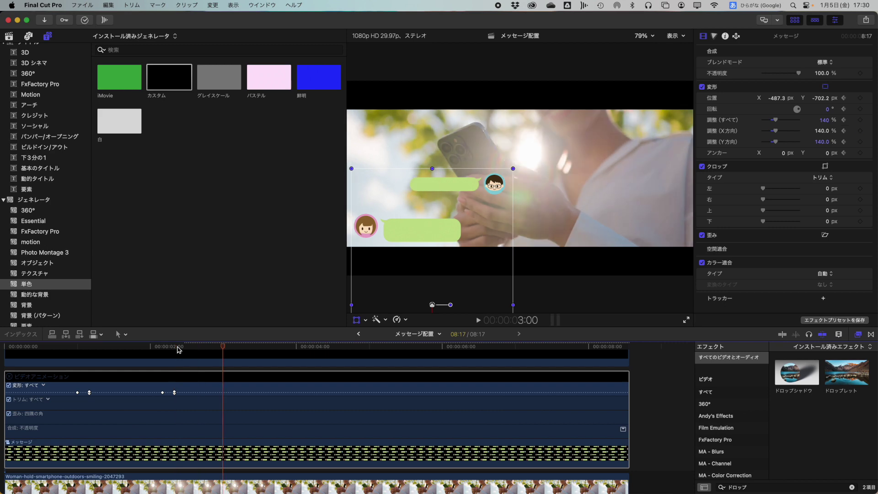
Step: Add a hold keyframe at 3:10 and raise the bubbles to Y −406.2 px at 3:15
{"action": "left_click", "coordinate": [859, 98]}
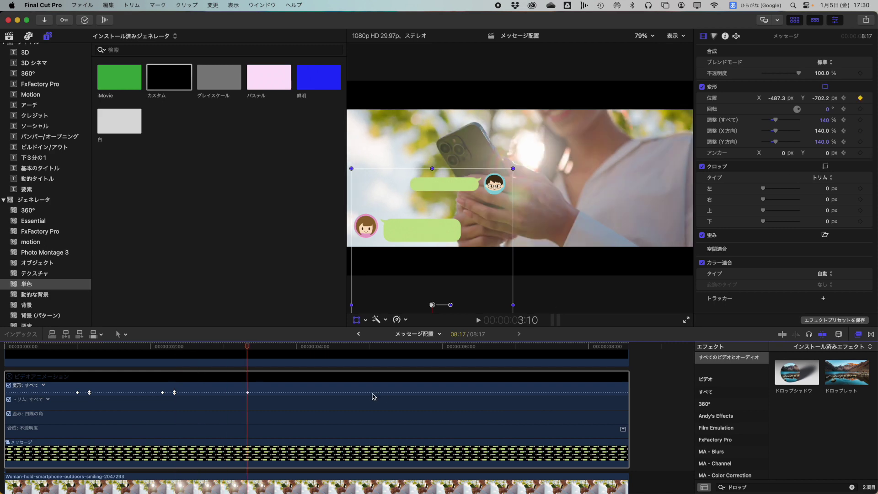
{"action": "key", "text": "Right"}
{"action": "key", "text": "Right"}
{"action": "key", "text": "Right"}
{"action": "key", "text": "Right"}
{"action": "key", "text": "Right"}
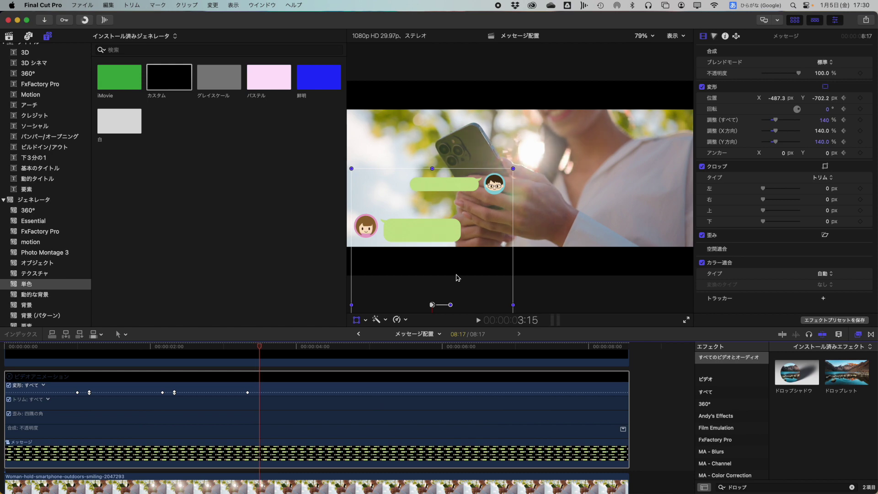
{"action": "left_click_drag", "start_coordinate": [457, 278], "coordinate": [465, 223]}
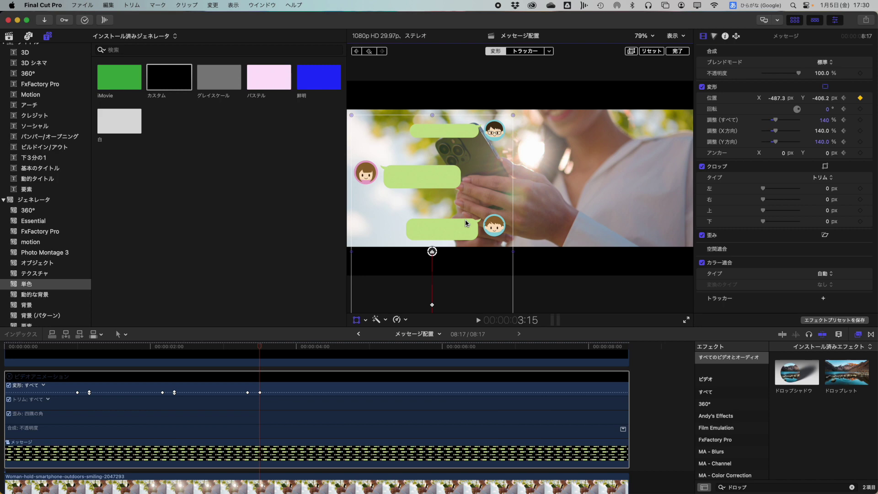
{"action": "key", "text": "shift+Right"}
{"action": "key", "text": "shift+Right"}
{"action": "key", "text": "shift+Right"}
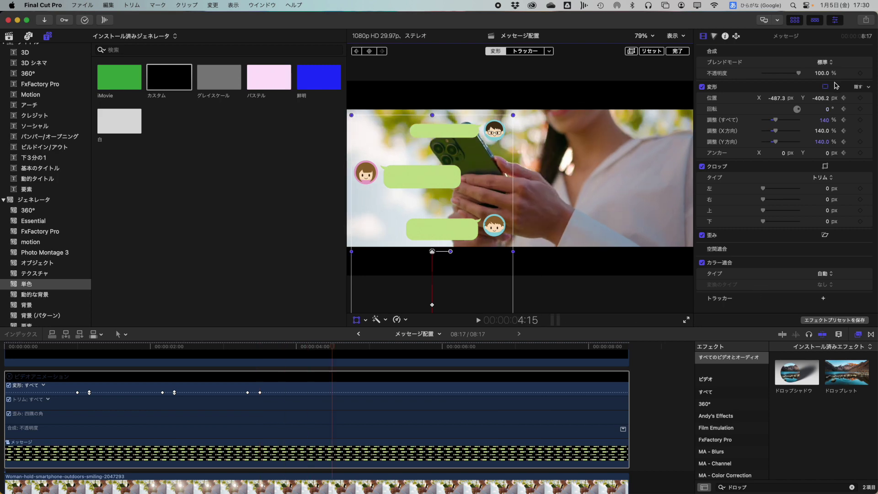
Step: Raise the bubbles at 5:25, then add a hold keyframe and lift them one more message
{"action": "key", "text": "Right"}
{"action": "key", "text": "Right"}
{"action": "key", "text": "Right"}
{"action": "key", "text": "Right"}
{"action": "key", "text": "Right"}
{"action": "left_click_drag", "start_coordinate": [460, 216], "coordinate": [465, 172]}
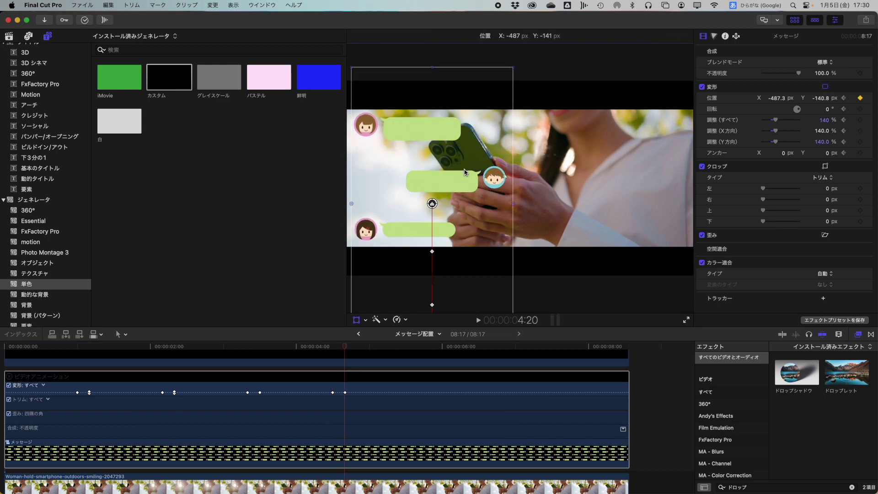
{"action": "key", "text": "space"}
{"action": "key", "text": "space"}
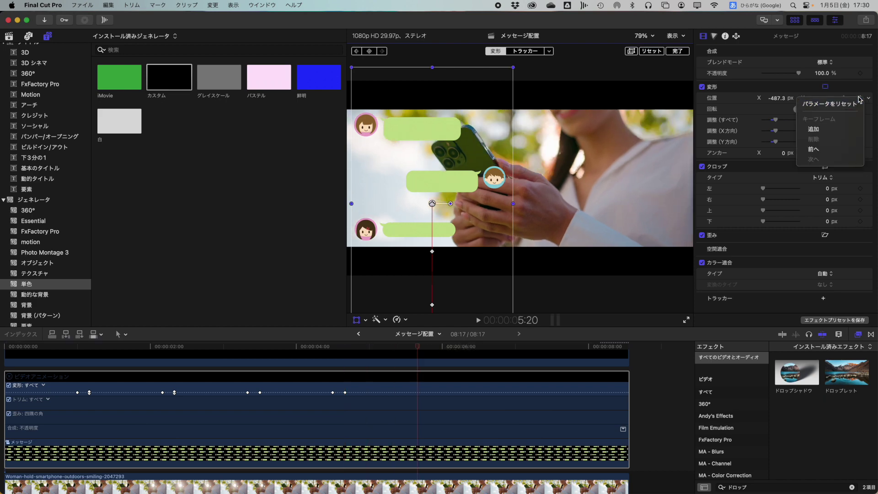
{"action": "left_click", "coordinate": [860, 98]}
{"action": "key", "text": "Right"}
{"action": "key", "text": "Right"}
{"action": "key", "text": "Right"}
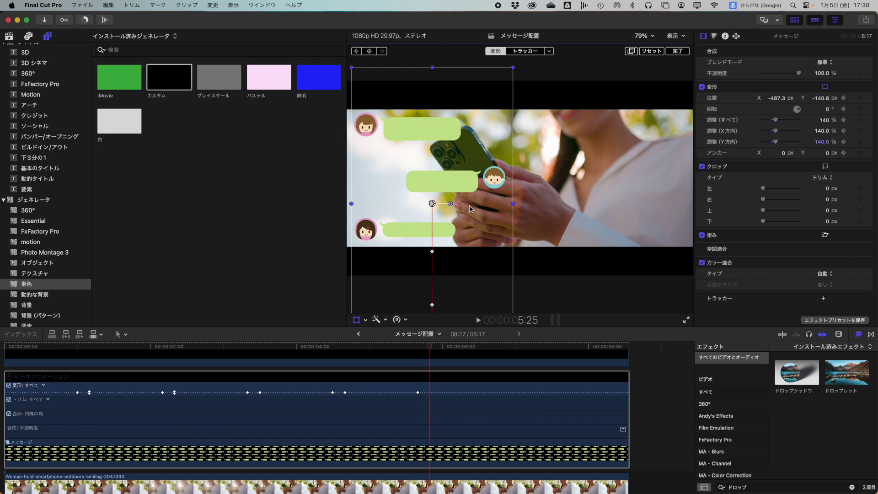
{"action": "left_click_drag", "start_coordinate": [517, 191], "coordinate": [504, 165]}
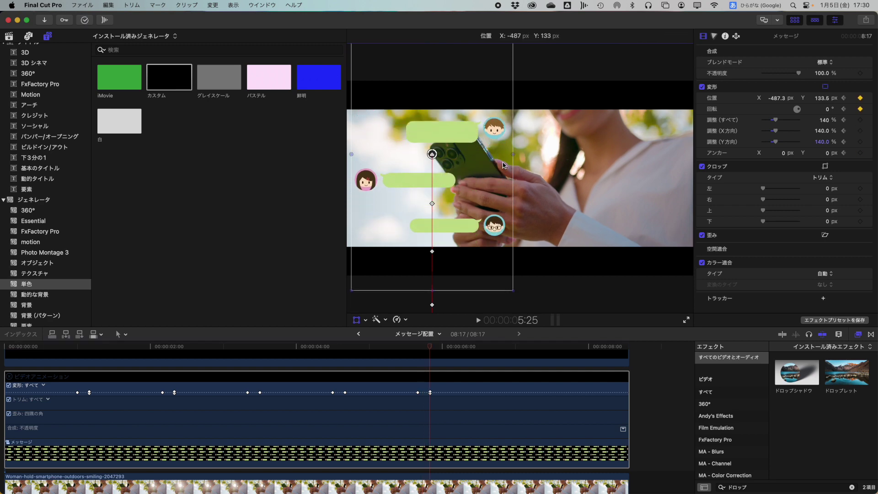
{"action": "left_click_drag", "start_coordinate": [504, 165], "coordinate": [504, 168]}
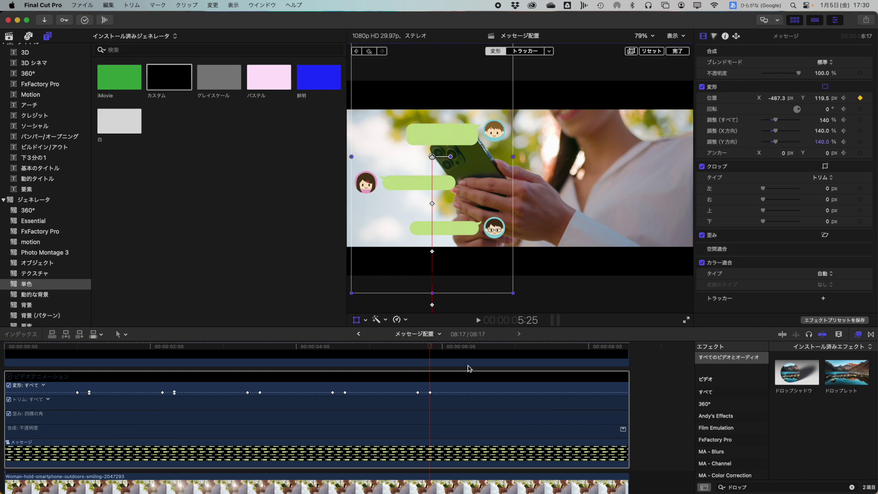
Step: Add a hold Position keyframe at 6:25 and raise the bubbles another message near 7:00
{"action": "key", "text": "shift+Right"}
{"action": "key", "text": "shift+Right"}
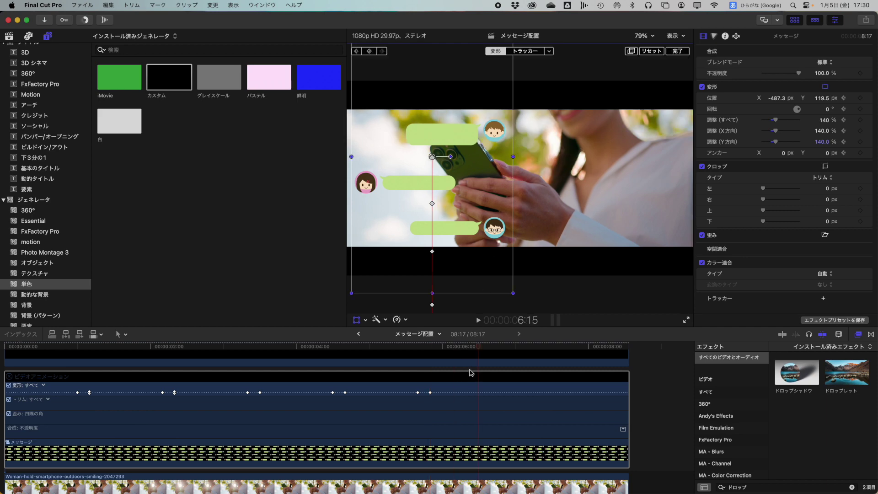
{"action": "key", "text": "shift+Right"}
{"action": "left_click", "coordinate": [861, 101]}
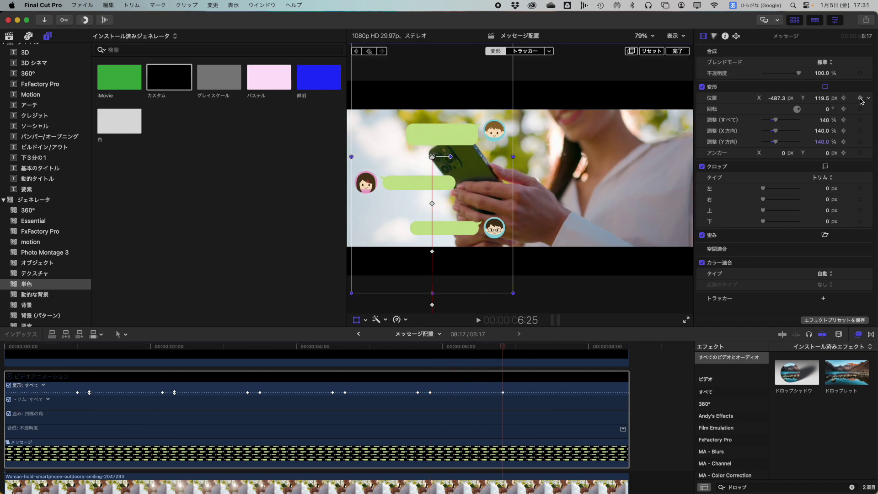
{"action": "key", "text": "Right"}
{"action": "key", "text": "Right"}
{"action": "key", "text": "Right"}
{"action": "key", "text": "Right"}
{"action": "key", "text": "Right"}
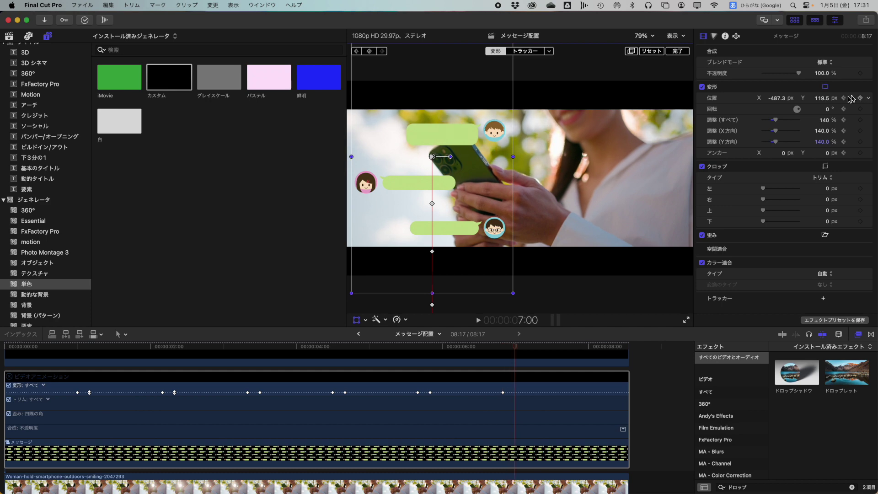
{"action": "left_click_drag", "start_coordinate": [506, 204], "coordinate": [505, 155]}
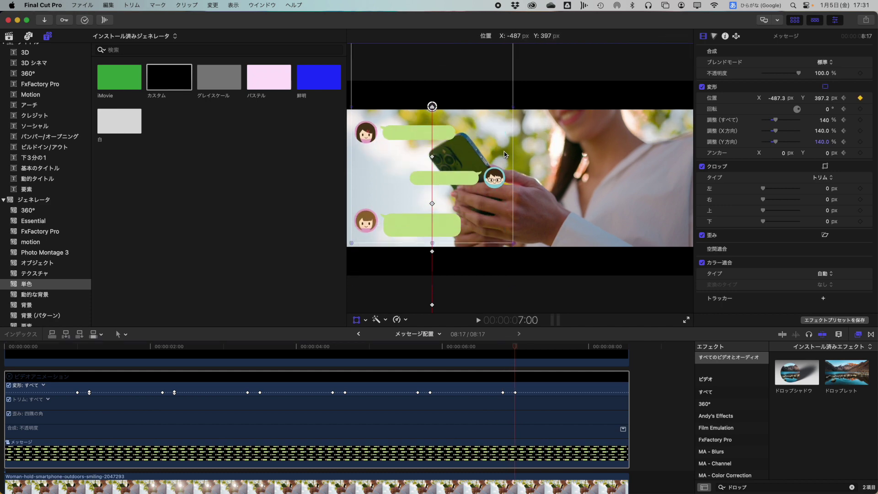
Step: Play the clip from the beginning and close the message clip's animation editor
{"action": "key", "text": "Home"}
{"action": "key", "text": "space"}
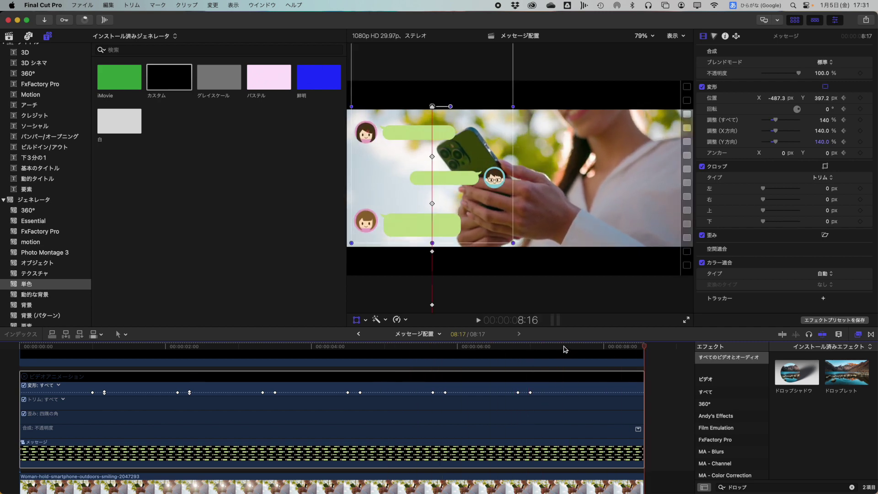
{"action": "left_click", "coordinate": [38, 348]}
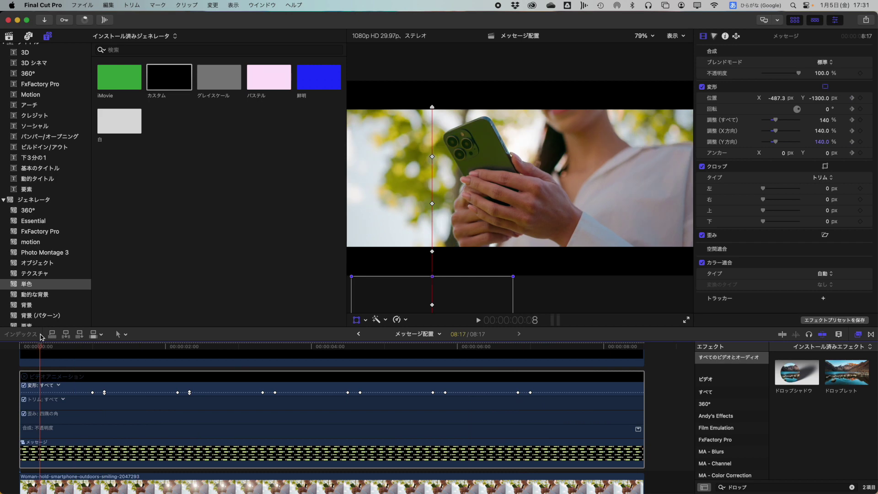
{"action": "left_click", "coordinate": [26, 377]}
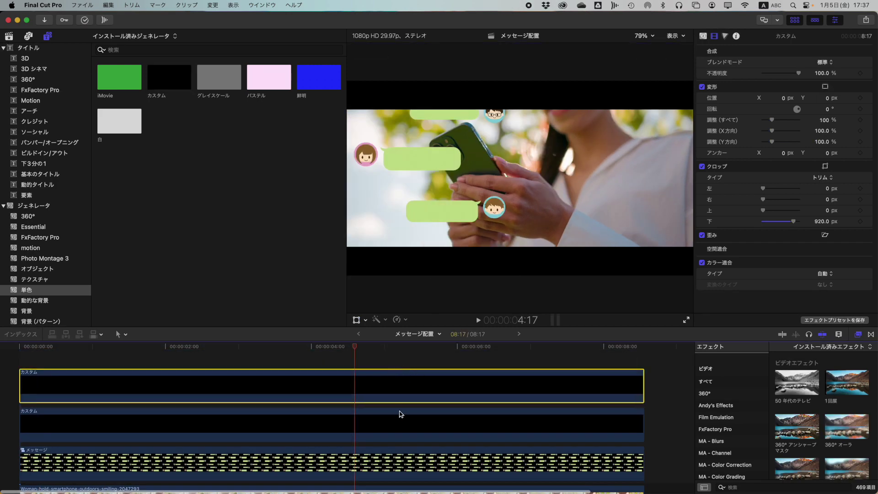
Step: Select both カスタム bars and set their Generator colour to red
{"action": "left_click", "coordinate": [399, 414], "text": "super"}
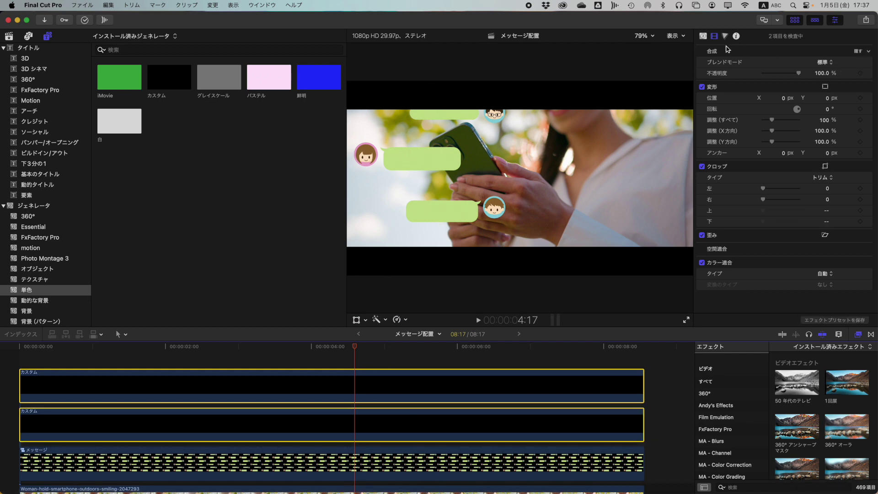
{"action": "left_click", "coordinate": [703, 36]}
{"action": "left_click", "coordinate": [819, 62]}
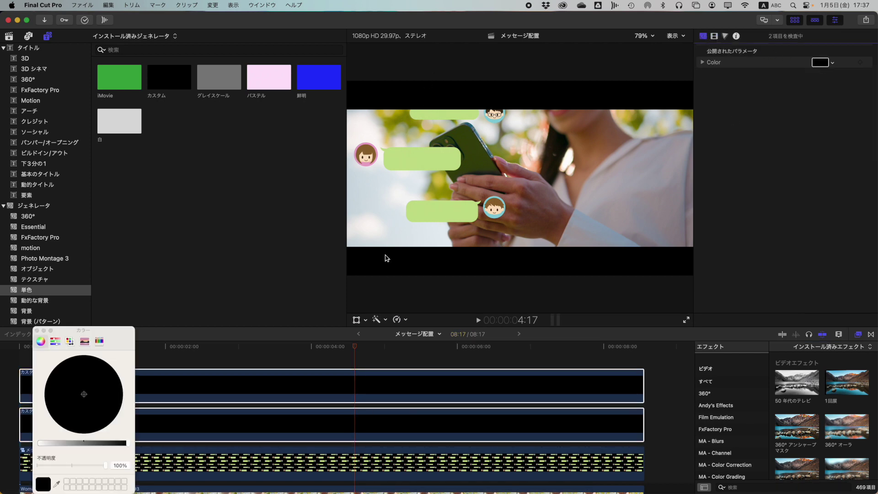
{"action": "left_click", "coordinate": [40, 443]}
{"action": "left_click_drag", "start_coordinate": [98, 394], "coordinate": [163, 395]}
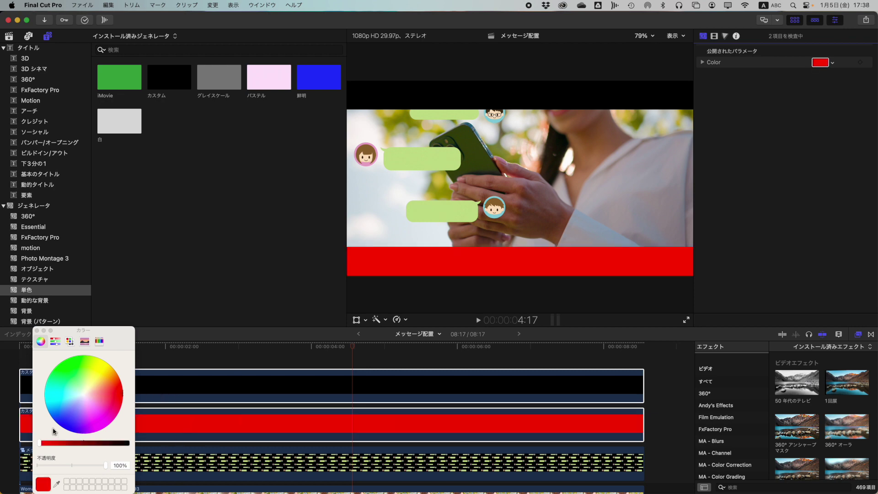
Step: Make the top カスタム bar red on its own and close the Colors window
{"action": "left_click", "coordinate": [364, 405]}
{"action": "left_click", "coordinate": [366, 384]}
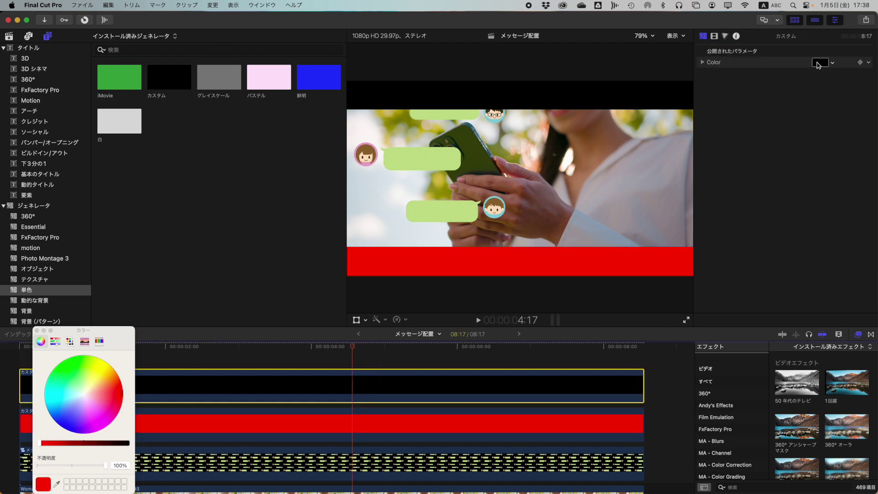
{"action": "left_click", "coordinate": [818, 64]}
{"action": "left_click_drag", "start_coordinate": [64, 402], "coordinate": [59, 441]}
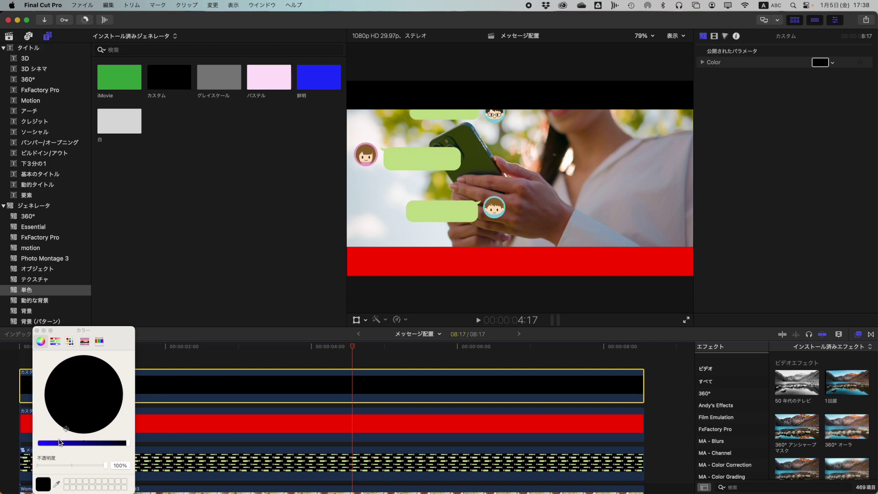
{"action": "left_click", "coordinate": [44, 443]}
{"action": "left_click_drag", "start_coordinate": [115, 394], "coordinate": [131, 396]}
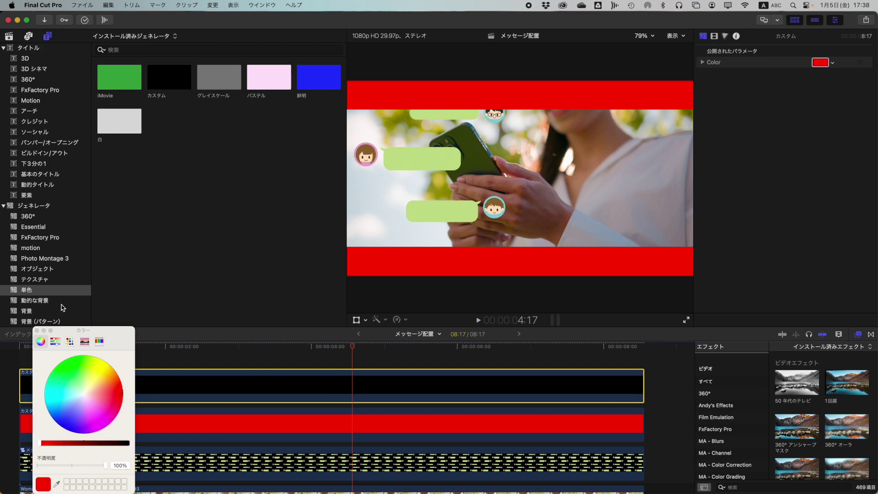
{"action": "left_click", "coordinate": [37, 330]}
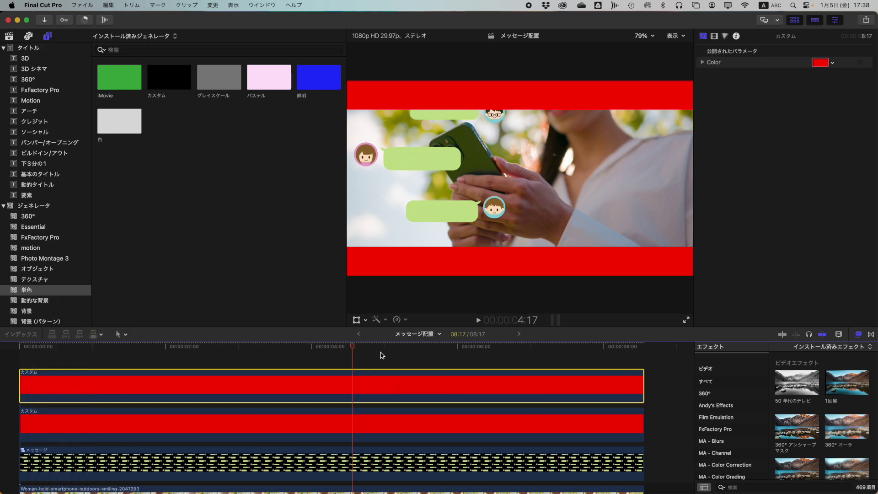
Step: Disable the Woman background footage clip with V
{"action": "mouse_move", "coordinate": [353, 346]}
{"action": "left_mouse_down"}
{"action": "mouse_move", "coordinate": [343, 347]}
{"action": "mouse_move", "coordinate": [355, 349]}
{"action": "left_mouse_up"}
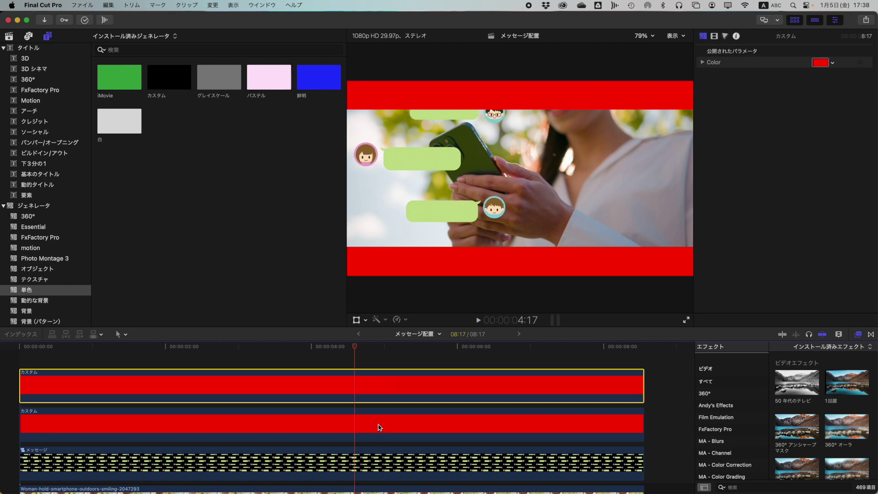
{"action": "scroll", "coordinate": [371, 471], "scroll_direction": "down", "scroll_amount": 1}
{"action": "left_click", "coordinate": [378, 476]}
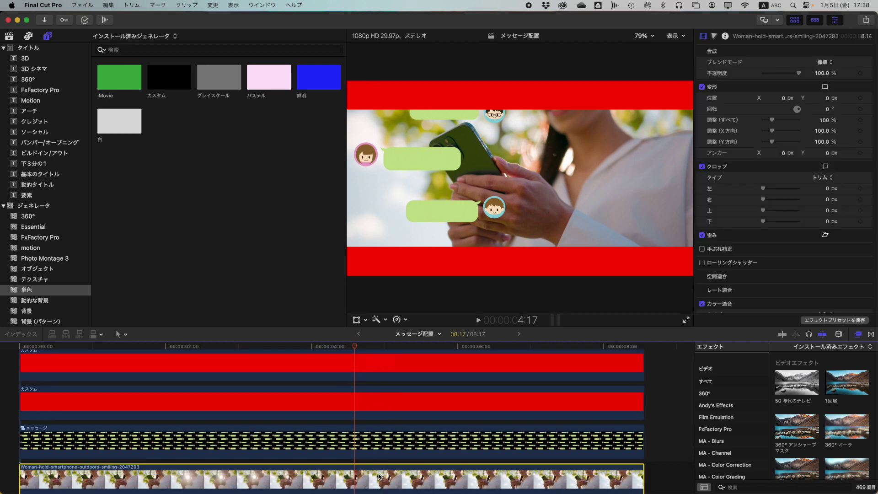
{"action": "key", "text": "v"}
Step: Set the top red カスタム clip's blend mode to シルエットアルファ
{"action": "scroll", "coordinate": [378, 397], "scroll_direction": "up", "scroll_amount": 1}
{"action": "scroll", "coordinate": [379, 384], "scroll_direction": "right", "scroll_amount": 1}
{"action": "left_click", "coordinate": [368, 386]}
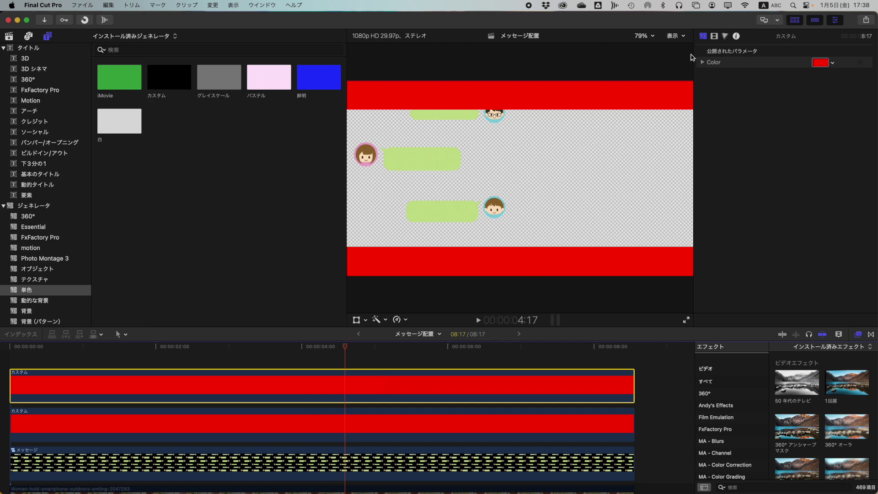
{"action": "left_click", "coordinate": [713, 36]}
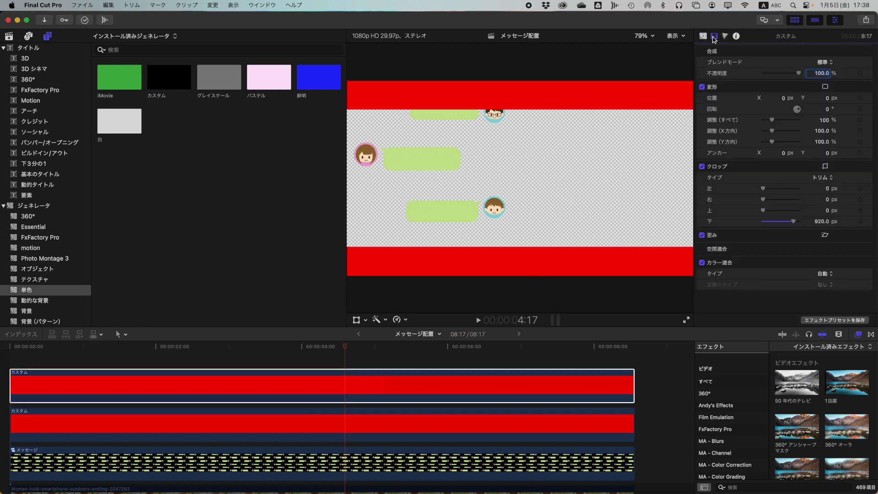
{"action": "left_click", "coordinate": [830, 63]}
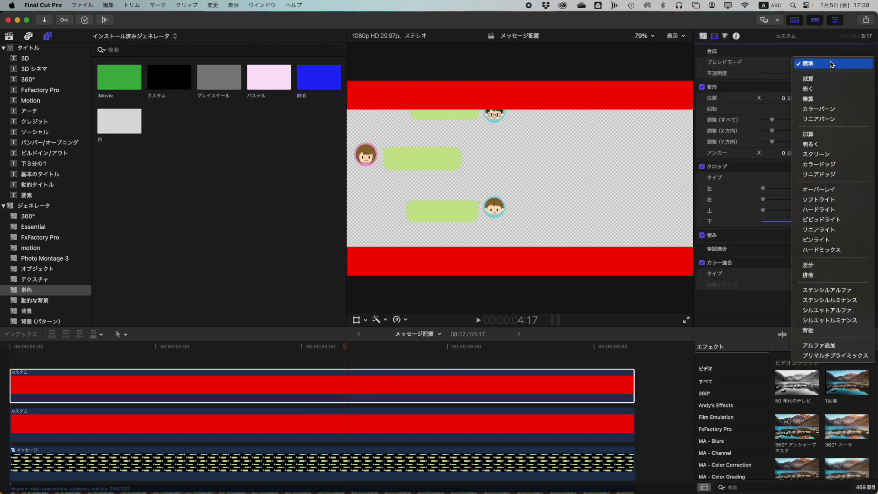
{"action": "left_click", "coordinate": [833, 311]}
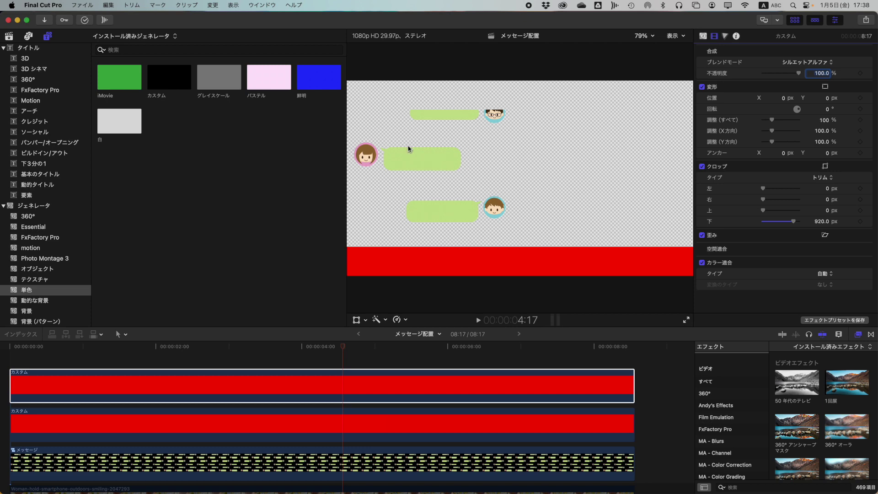
Step: Check the scrolling around 4:15–4:18, then bring up the lower red カスタム clip's blend modes
{"action": "left_click", "coordinate": [345, 357]}
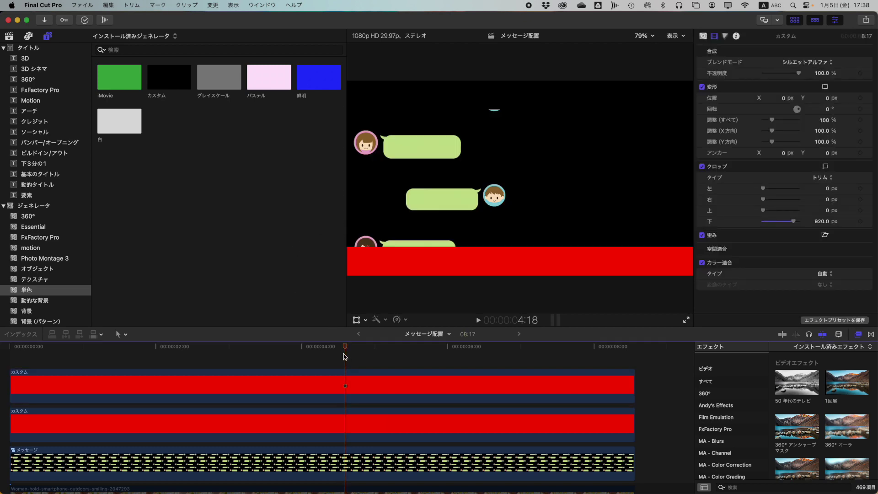
{"action": "key", "text": "Right"}
{"action": "key", "text": "Right"}
{"action": "key", "text": "Right"}
{"action": "key", "text": "Right"}
{"action": "key", "text": "Left"}
{"action": "key", "text": "Left"}
{"action": "key", "text": "Left"}
{"action": "left_click", "coordinate": [368, 426]}
{"action": "left_click", "coordinate": [823, 62]}
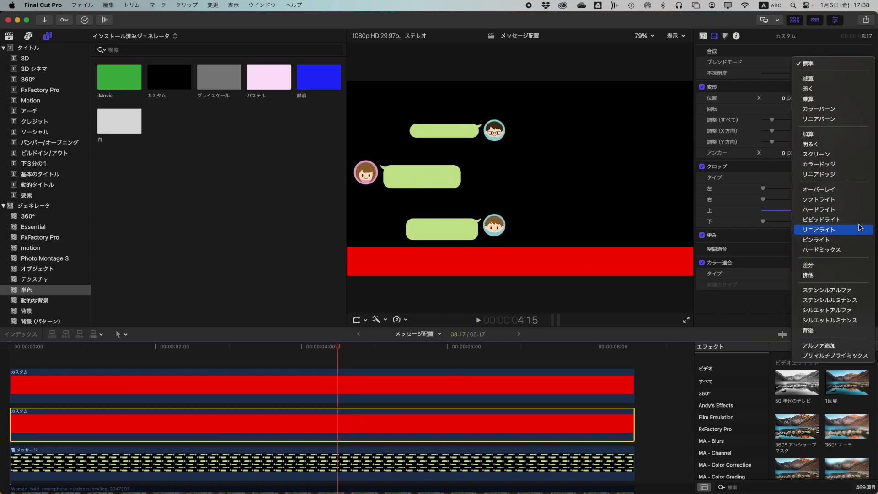
Step: Set the lower bar to シルエットアルファ, check the masking, and select the smartphone footage clip
{"action": "left_click", "coordinate": [853, 311]}
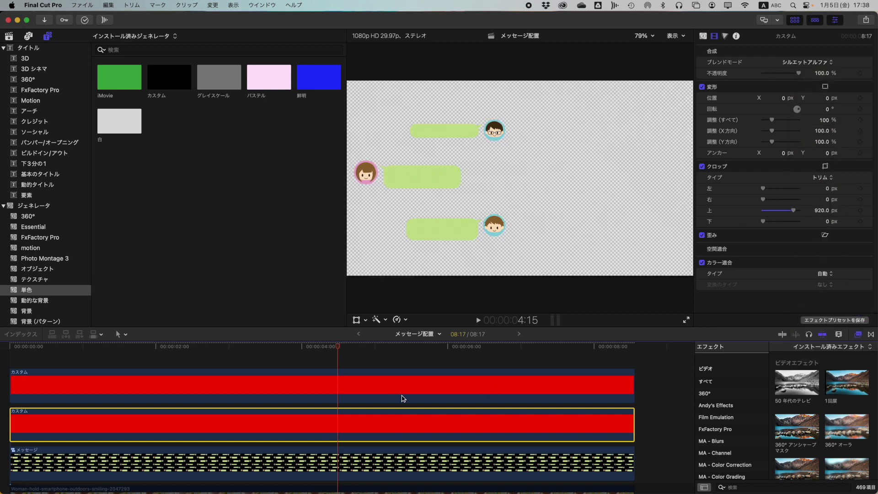
{"action": "key", "text": "j"}
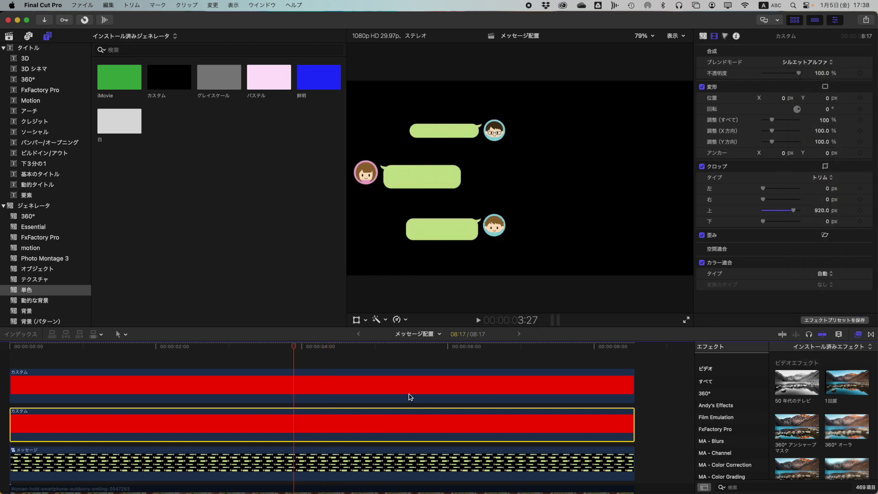
{"action": "key", "text": "l"}
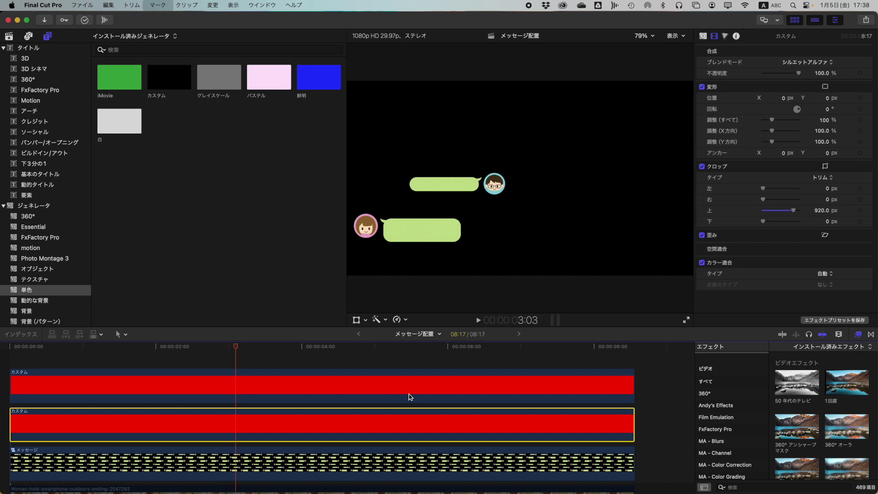
{"action": "key", "text": "Right"}
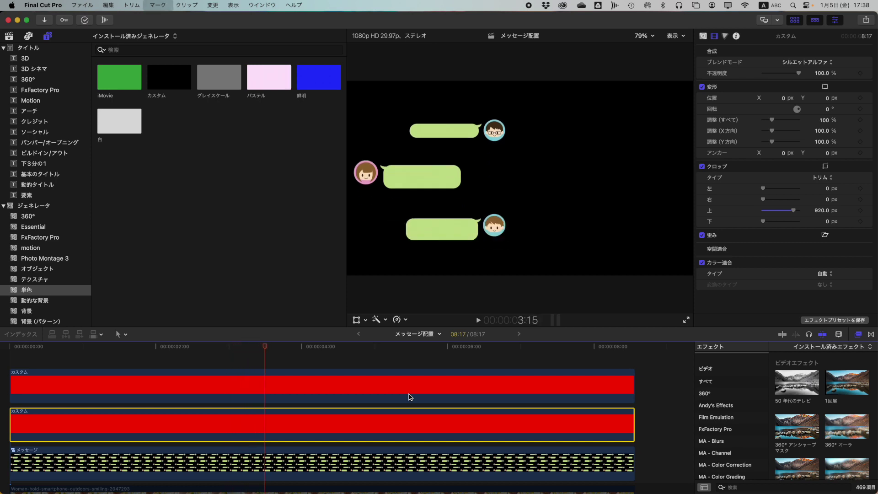
{"action": "key", "text": "Right"}
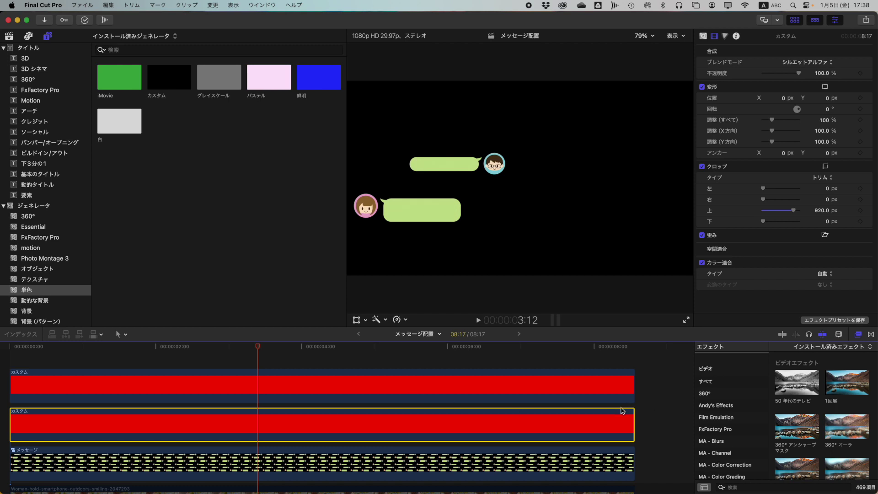
{"action": "scroll", "coordinate": [622, 410], "scroll_direction": "down", "scroll_amount": 3}
{"action": "left_click", "coordinate": [568, 437]}
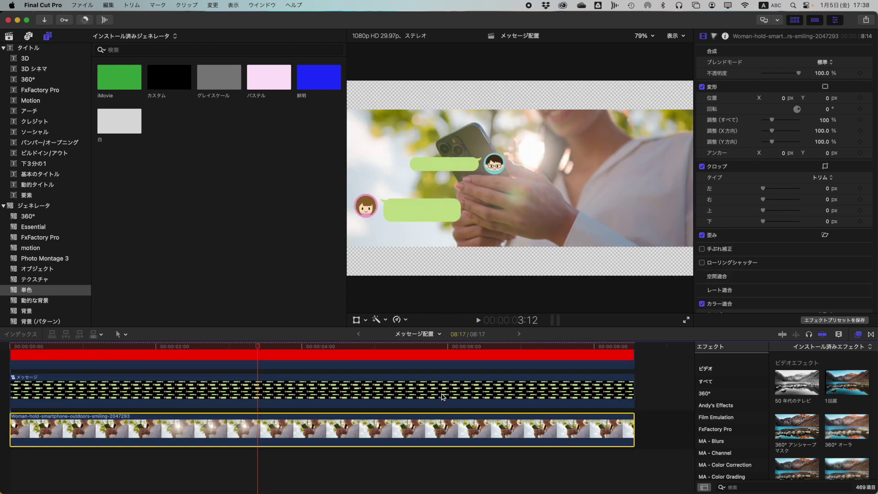
Step: Hide the footage and compound the two red bars plus メッセージ overlay as メッセージ配置 クリップ
{"action": "scroll", "coordinate": [442, 397], "scroll_direction": "up", "scroll_amount": 3}
{"action": "key", "text": "v"}
{"action": "left_click_drag", "start_coordinate": [657, 437], "coordinate": [549, 379]}
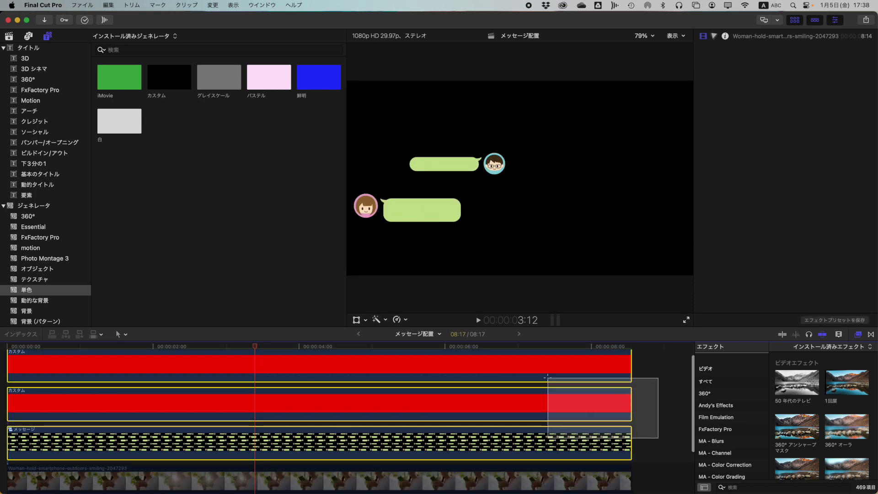
{"action": "scroll", "coordinate": [534, 364], "scroll_direction": "right", "scroll_amount": 1}
{"action": "right_click", "coordinate": [533, 363]}
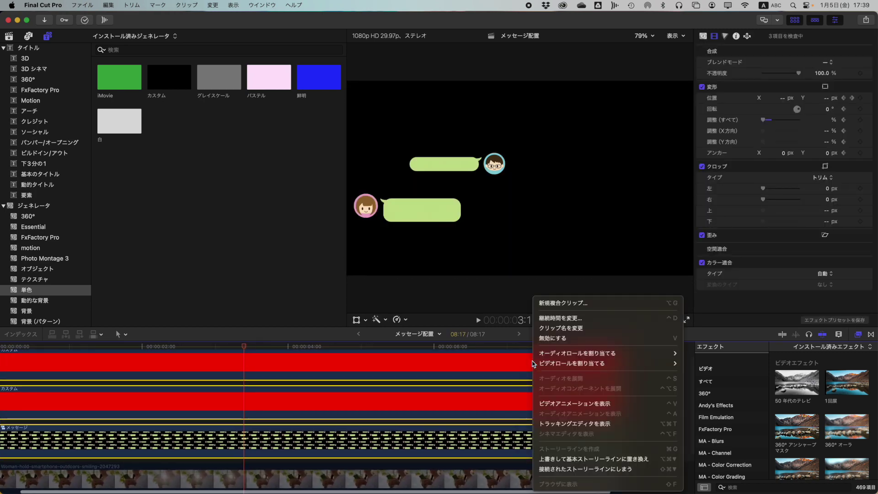
{"action": "left_click", "coordinate": [572, 303]}
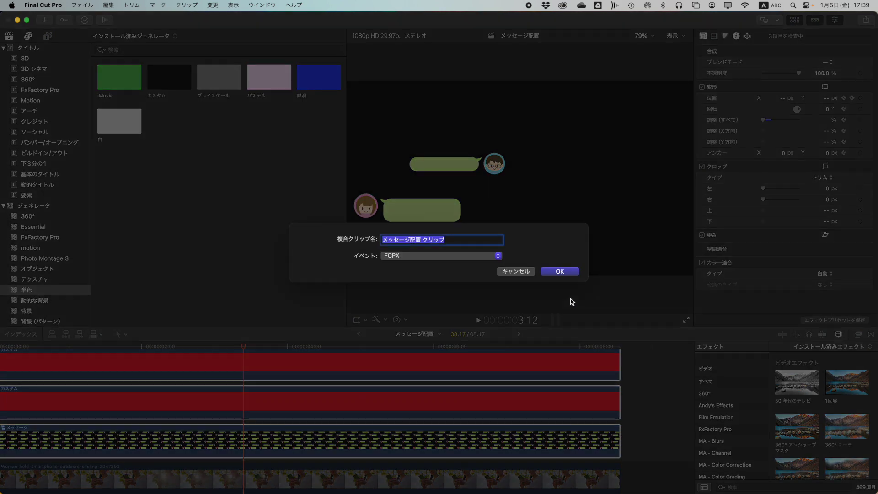
{"action": "key", "text": "Return"}
{"action": "key", "text": "Home"}
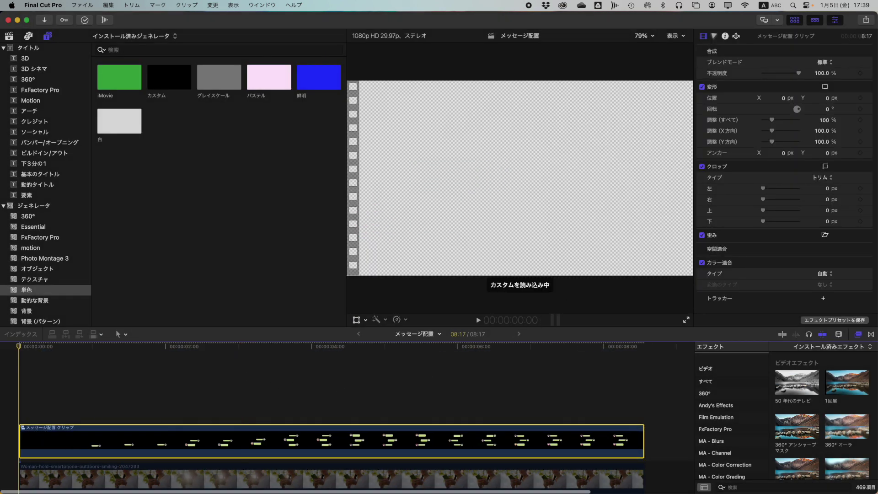
{"action": "key", "text": "super+Down"}
Step: Play the composite from the start, stepping frame by frame through the bubbles' rise to the end
{"action": "key", "text": "space"}
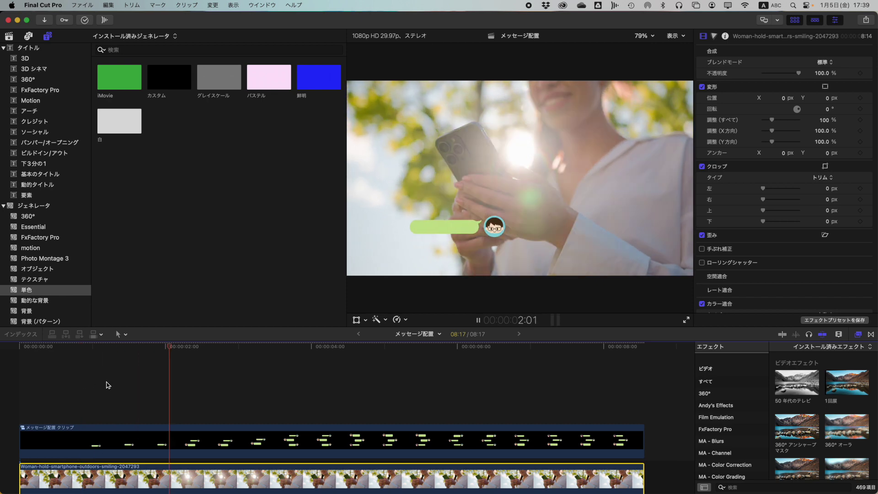
{"action": "key", "text": "Left"}
{"action": "key", "text": "Left"}
{"action": "key", "text": "Left"}
{"action": "key", "text": "Right"}
{"action": "key", "text": "Right"}
{"action": "key", "text": "Right"}
{"action": "key", "text": "Right"}
{"action": "key", "text": "Right"}
{"action": "key", "text": "Right"}
{"action": "key", "text": "Right"}
{"action": "key", "text": "Right"}
{"action": "key", "text": "Right"}
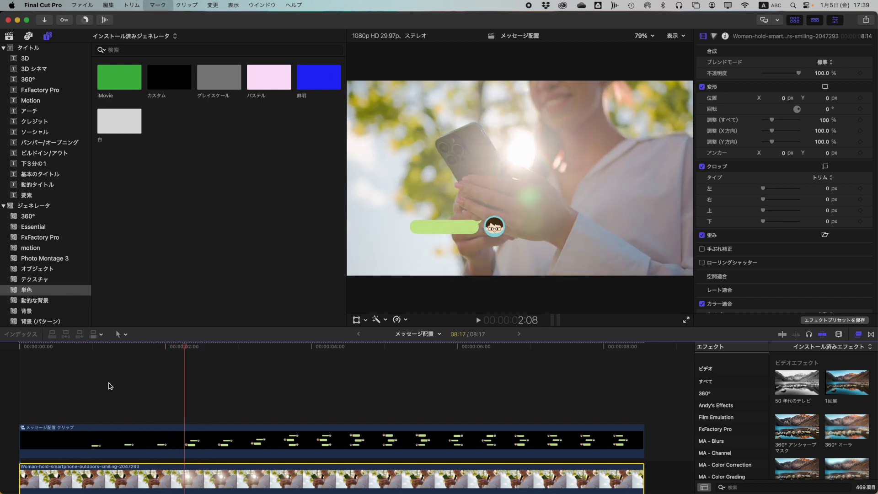
{"action": "key", "text": "Right"}
{"action": "key", "text": "Right"}
{"action": "key", "text": "Right"}
{"action": "key", "text": "Right"}
{"action": "key", "text": "Left"}
{"action": "key", "text": "Left"}
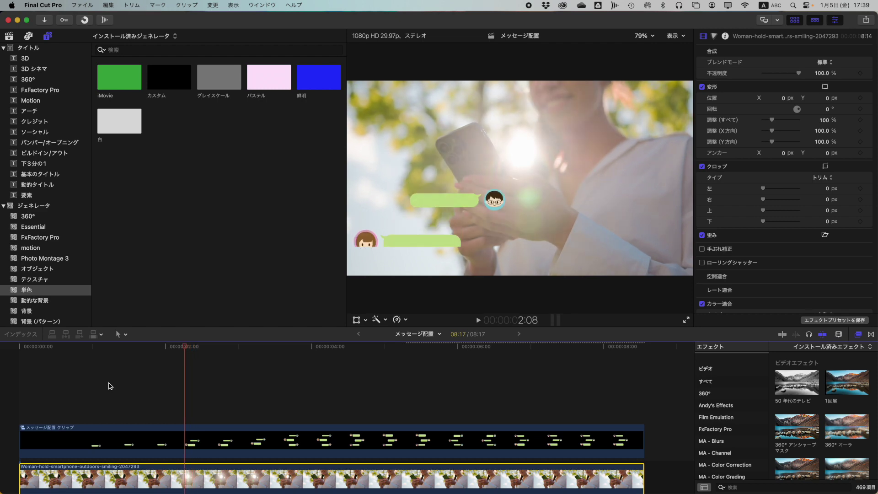
{"action": "key", "text": "Left"}
{"action": "key", "text": "Right"}
{"action": "key", "text": "Right"}
{"action": "key", "text": "Right"}
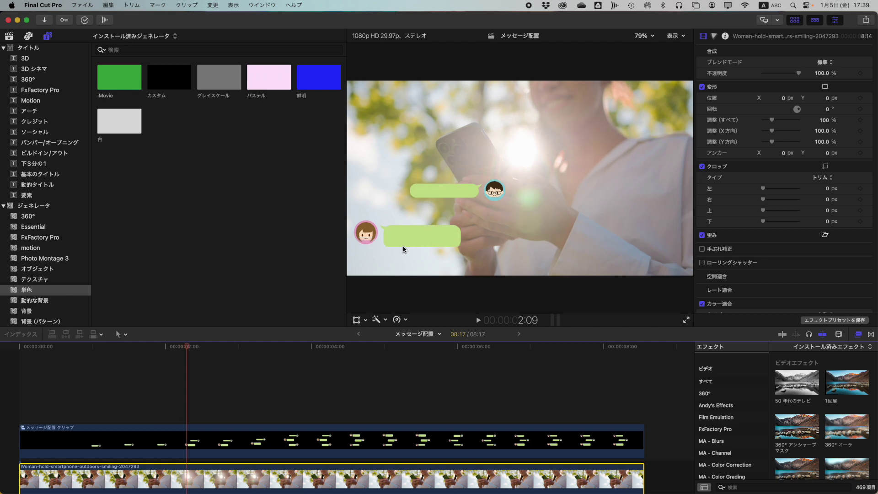
{"action": "key", "text": "Right"}
{"action": "key", "text": "Right"}
{"action": "key", "text": "space"}
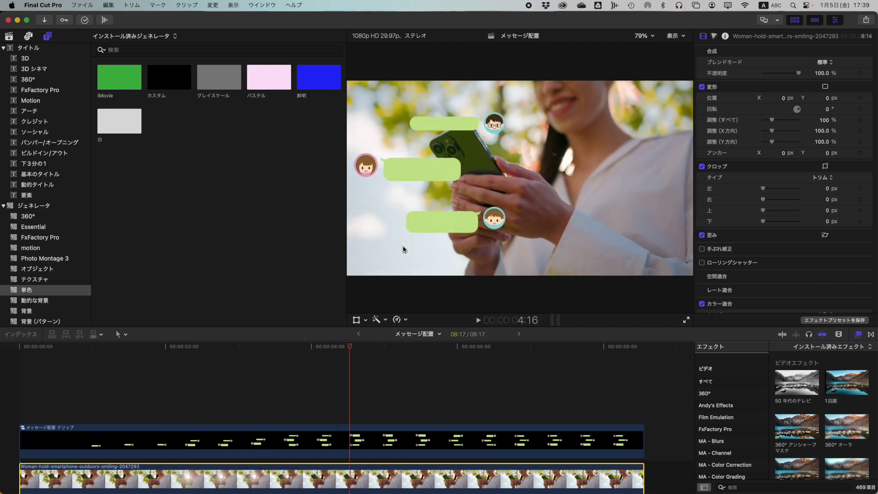
{"action": "key", "text": "Right"}
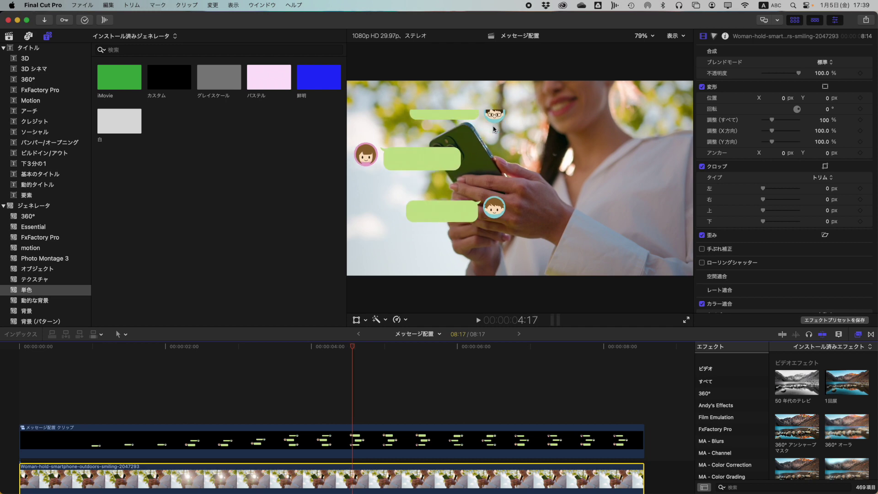
{"action": "key", "text": "Right"}
{"action": "key", "text": "Right"}
{"action": "key", "text": "Right"}
{"action": "key", "text": "Right"}
{"action": "key", "text": "Right"}
{"action": "key", "text": "Right"}
{"action": "key", "text": "space"}
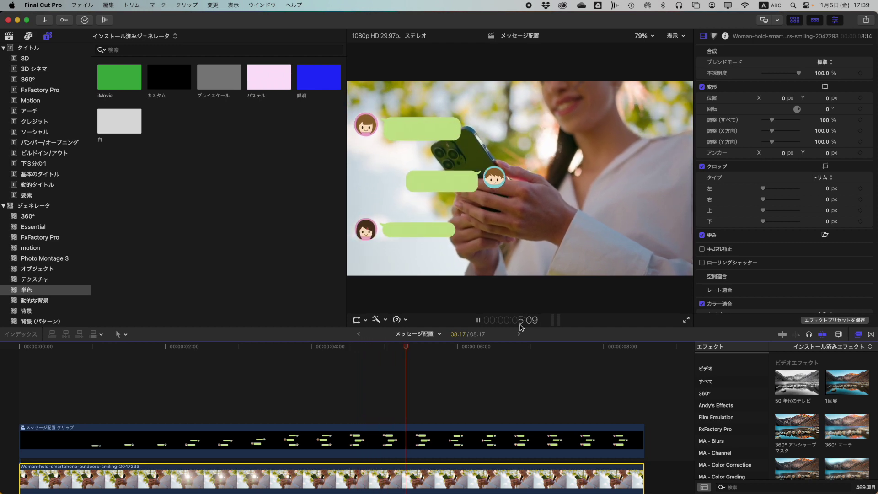
{"action": "key", "text": "space"}
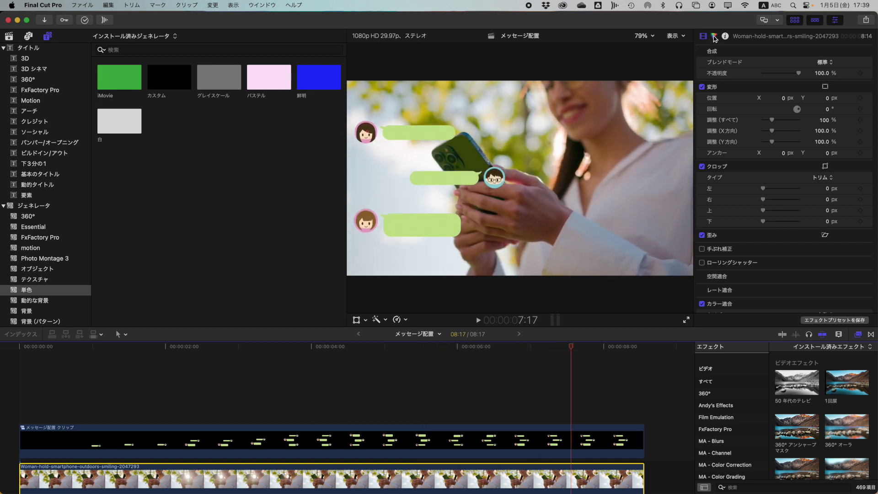
Step: Add a カラーカーブ correction to the woman footage and lower its luminance curve's brighter tones
{"action": "left_click", "coordinate": [714, 36]}
{"action": "left_click", "coordinate": [785, 67]}
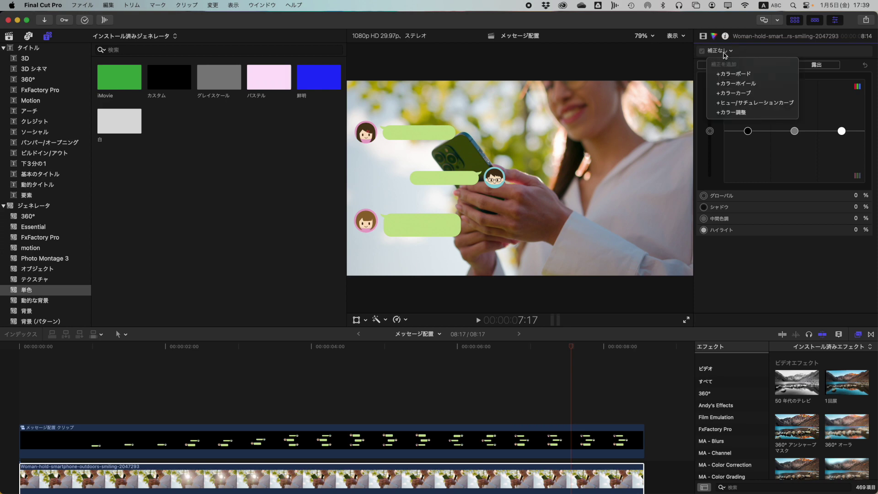
{"action": "left_click", "coordinate": [742, 105]}
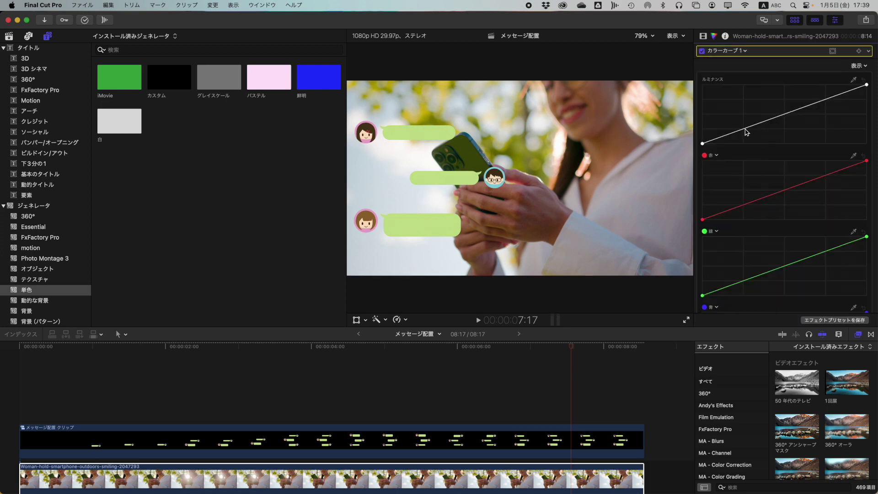
{"action": "left_click_drag", "start_coordinate": [747, 127], "coordinate": [747, 135]}
{"action": "left_click_drag", "start_coordinate": [844, 97], "coordinate": [843, 105]}
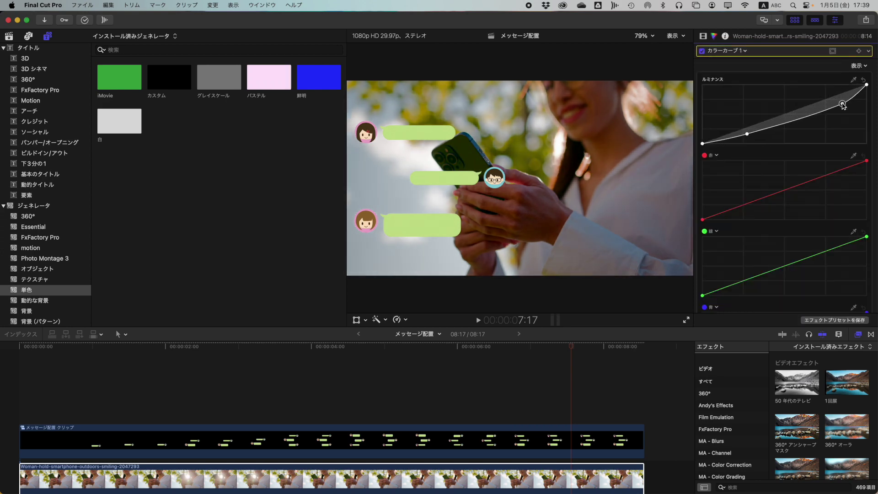
{"action": "left_click", "coordinate": [527, 450]}
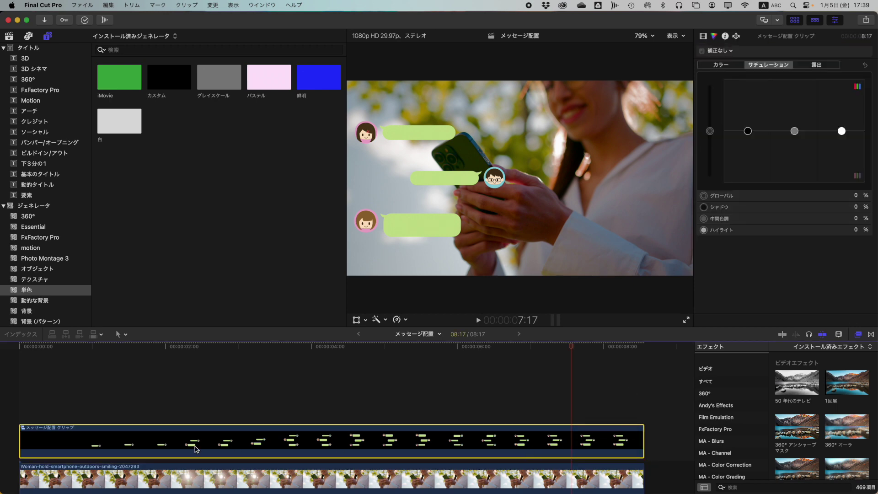
Step: Search the effects for ドロップ and apply Drop Shadow to the メッセージ配置 クリップ compound clip
{"action": "left_click", "coordinate": [735, 488]}
{"action": "key", "text": "ctrl+space"}
{"action": "type", "text": "d"}
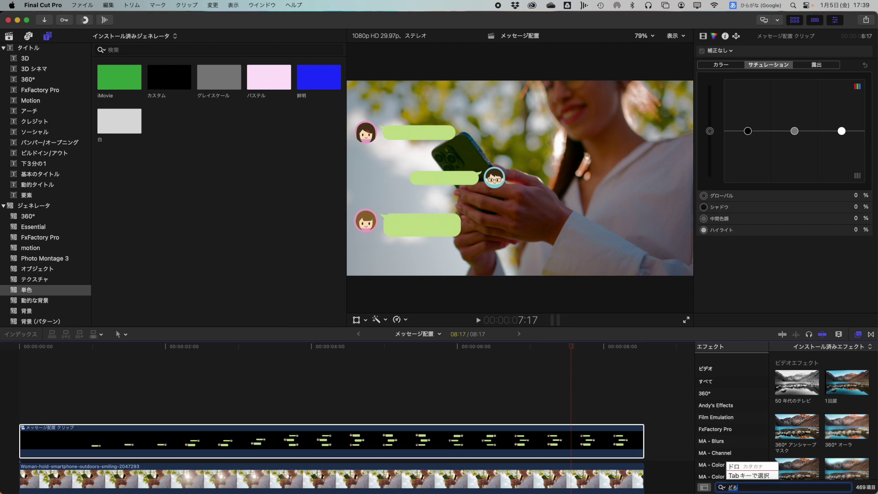
{"action": "type", "text": "ppu"}
{"action": "key", "text": "Tab"}
{"action": "key", "text": "Return"}
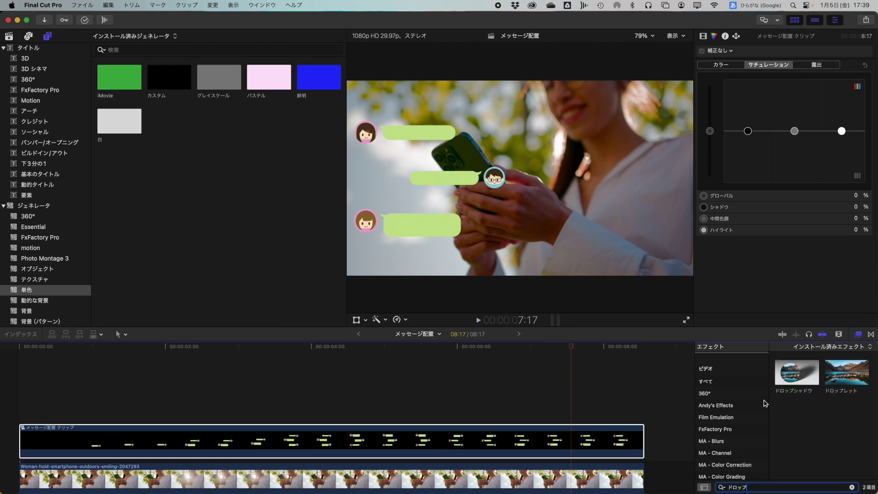
{"action": "left_click_drag", "start_coordinate": [797, 373], "coordinate": [538, 440]}
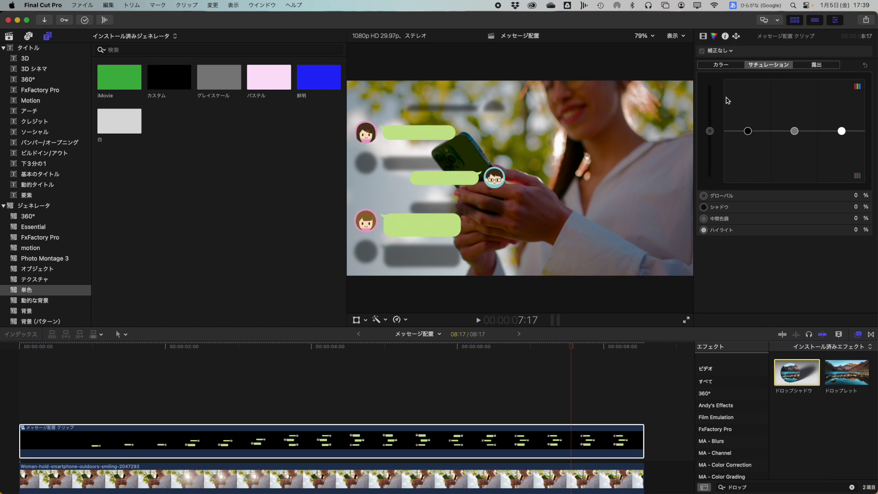
Step: Adjust the shadow's offset and blur to 16.0 on screen, then preview full screen from the start
{"action": "left_click", "coordinate": [703, 37]}
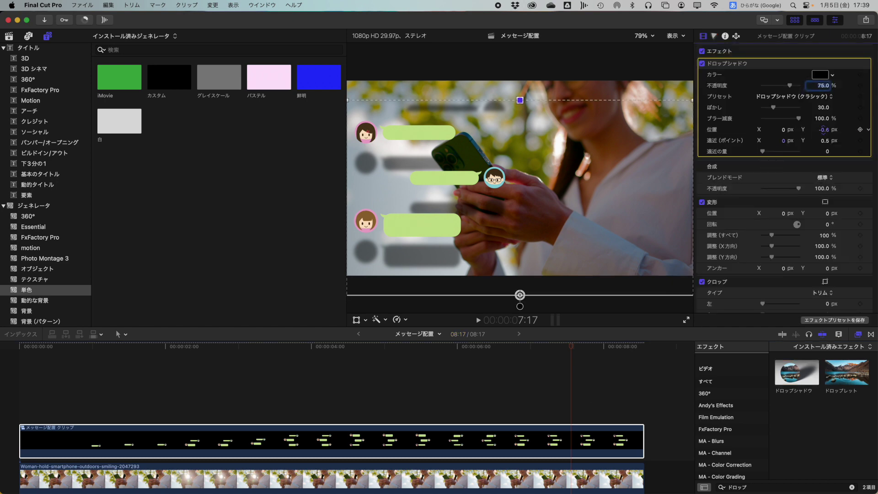
{"action": "left_click_drag", "start_coordinate": [520, 295], "coordinate": [519, 307]}
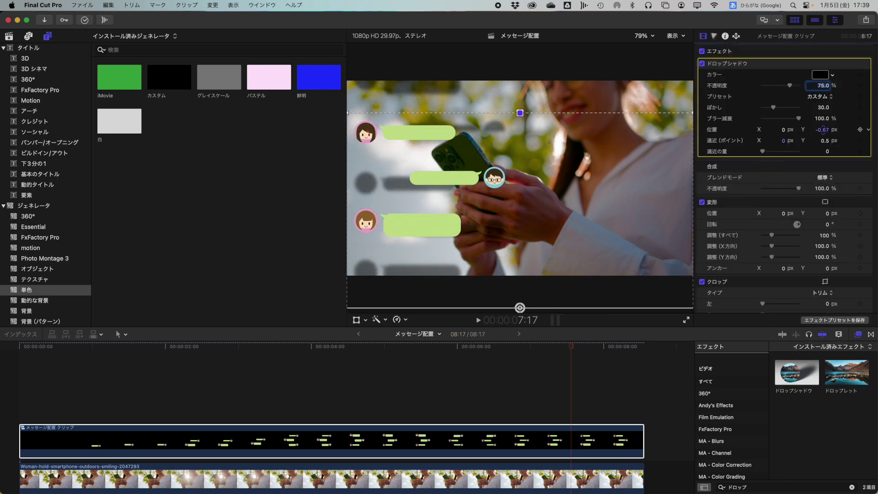
{"action": "left_click_drag", "start_coordinate": [519, 307], "coordinate": [522, 277]}
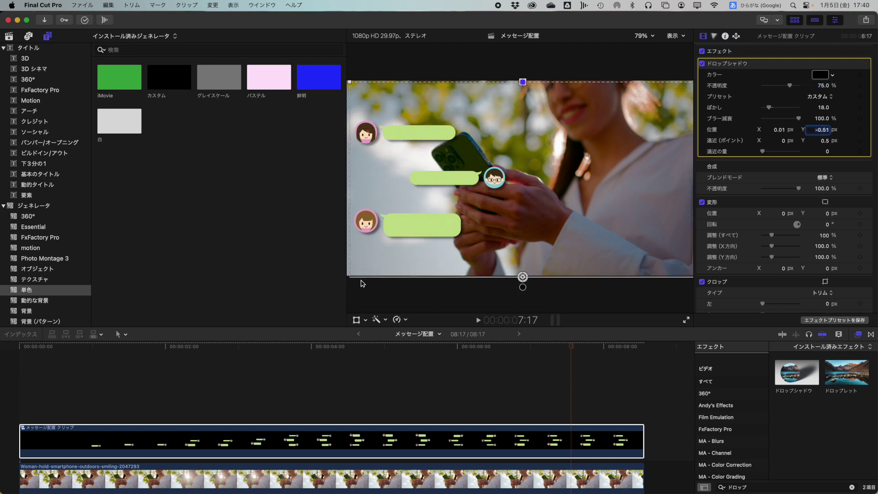
{"action": "key", "text": "Home"}
{"action": "key", "text": "shift+super+f"}
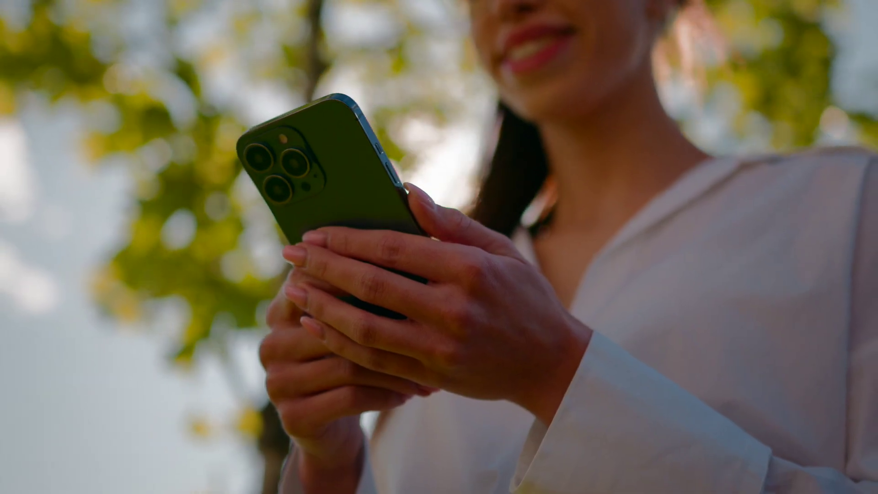